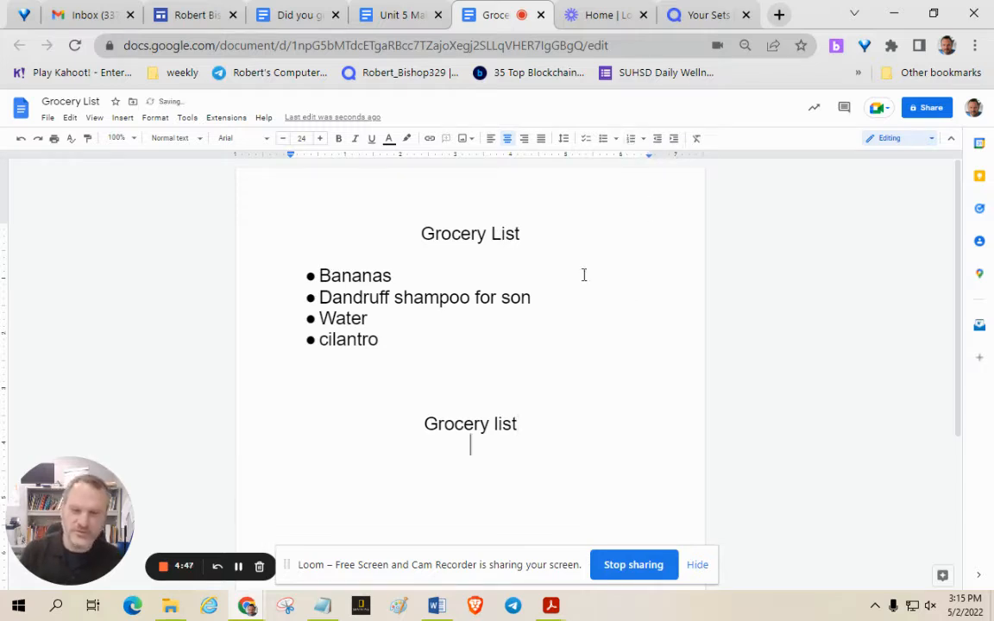
Left-align the empty line below the second "Grocery list" heading and start a numbered list on it
click(490, 138)
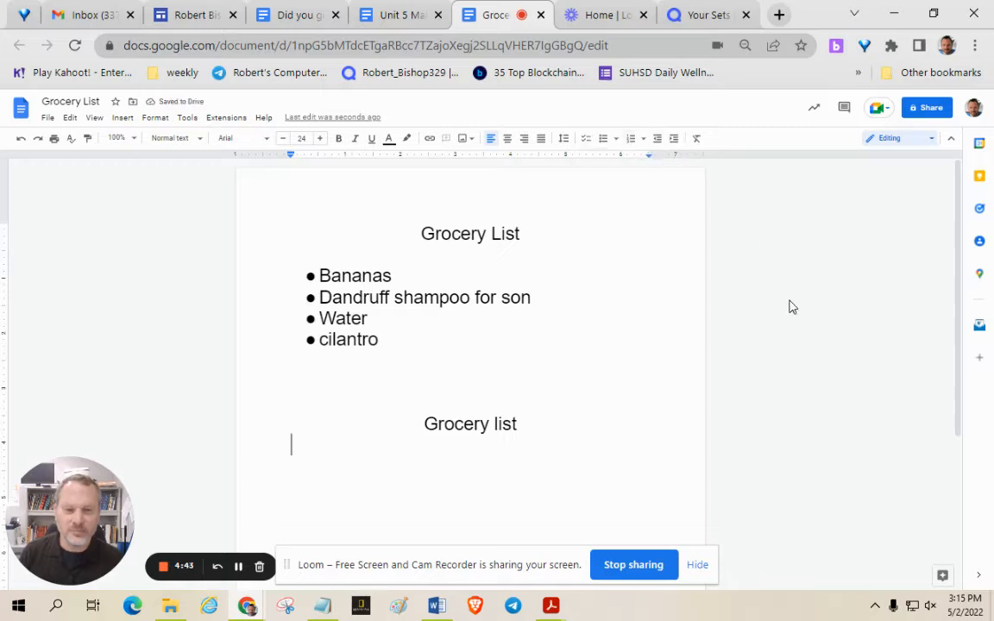
key(ctrl+plus)
key(ctrl+plus)
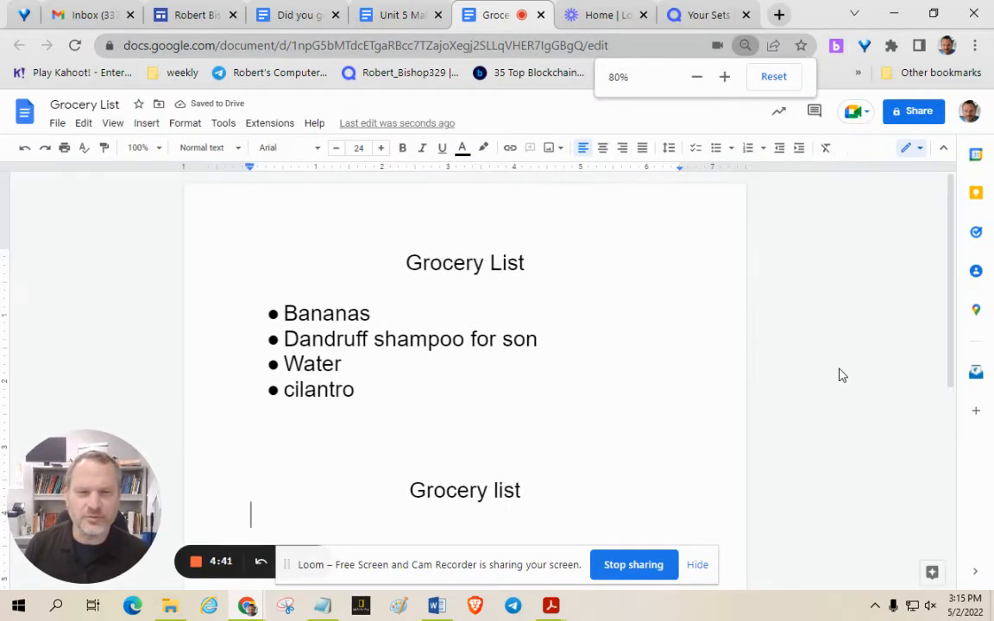
key(ctrl+plus)
key(ctrl+plus)
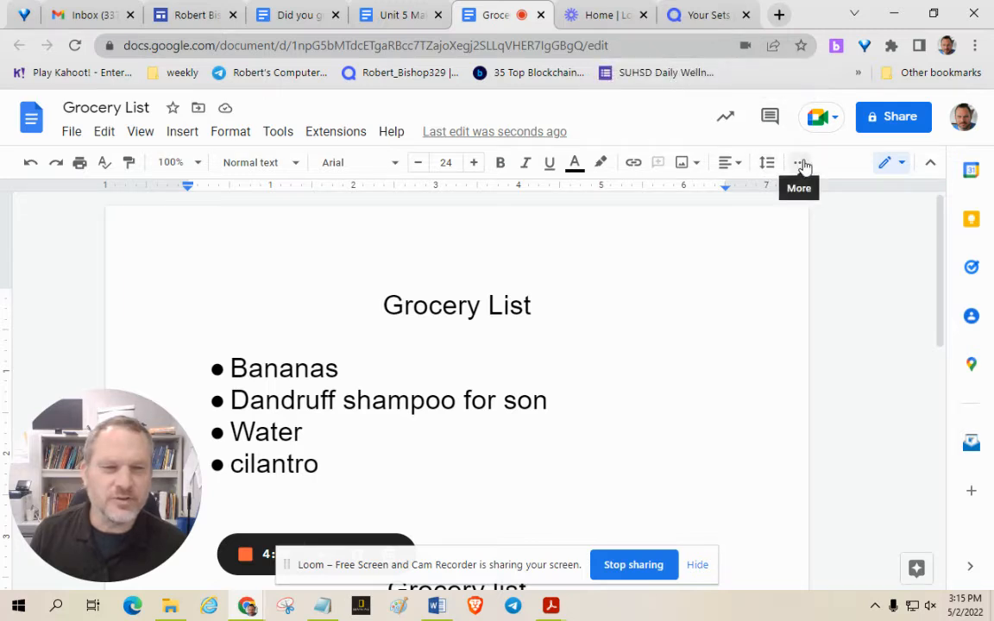
key(ctrl+minus)
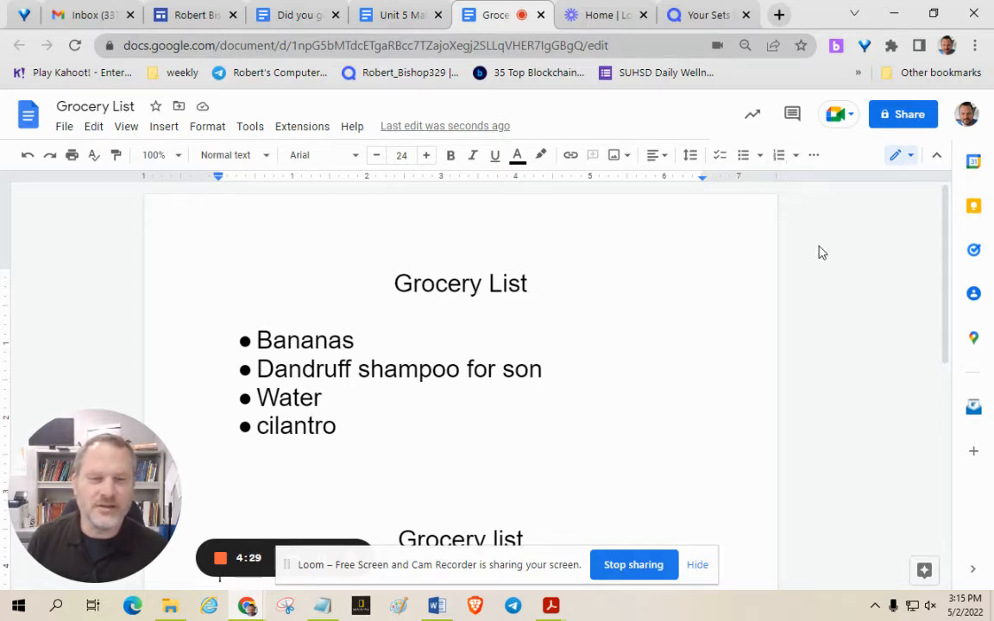
scroll(819, 251, down, 1)
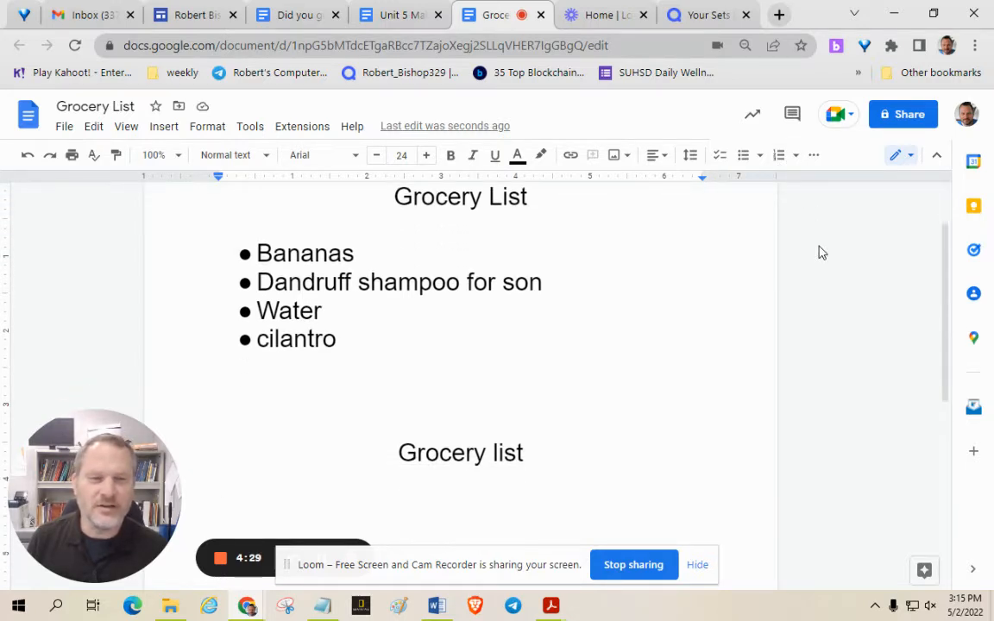
click(779, 155)
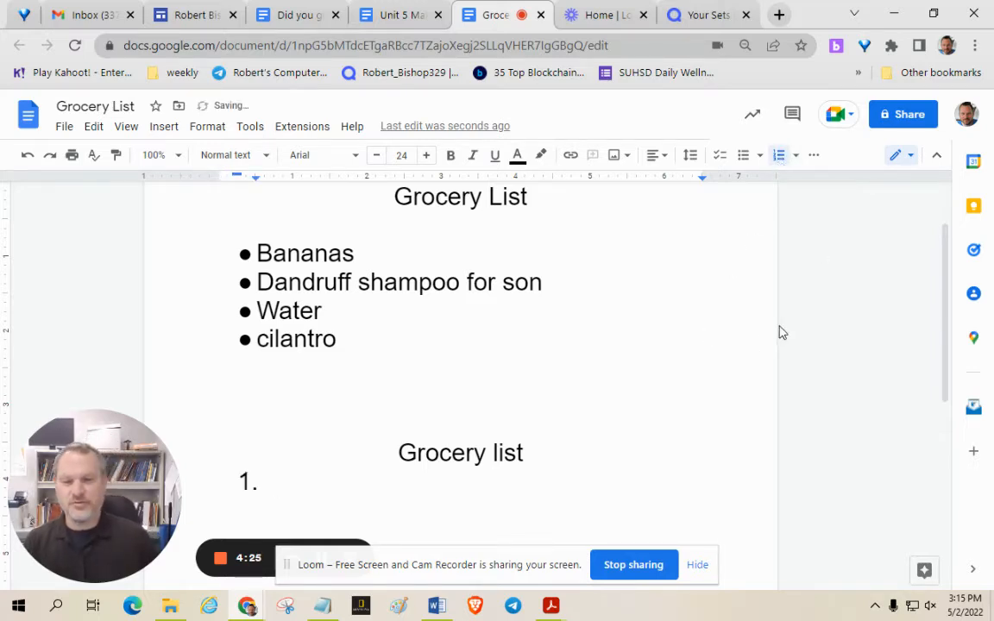
Enter "Bananas" and "Dandruff shampoo" as the first two items of the numbered list
text(B)
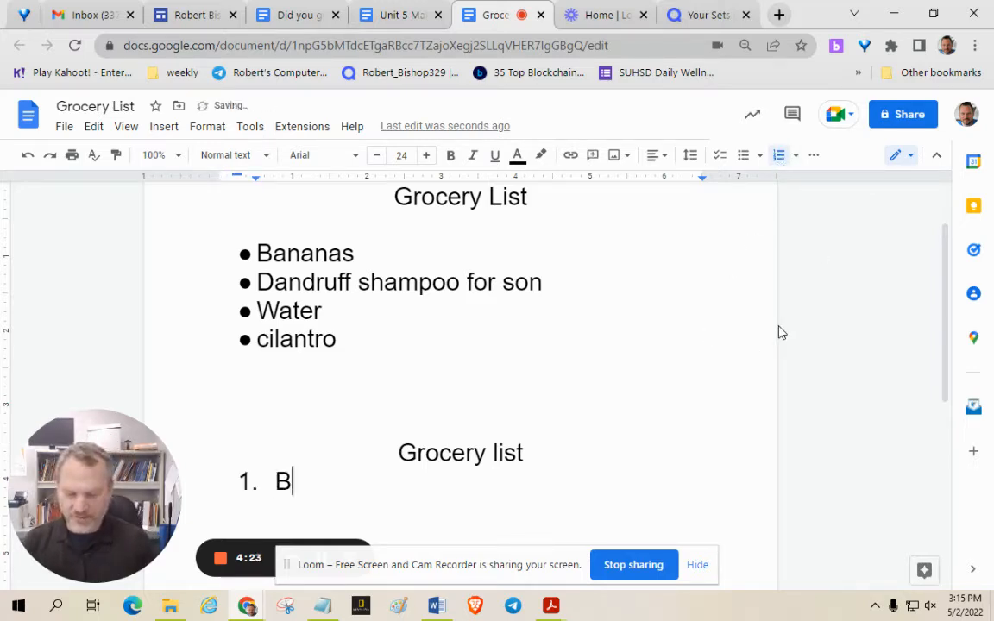
text(ananas)
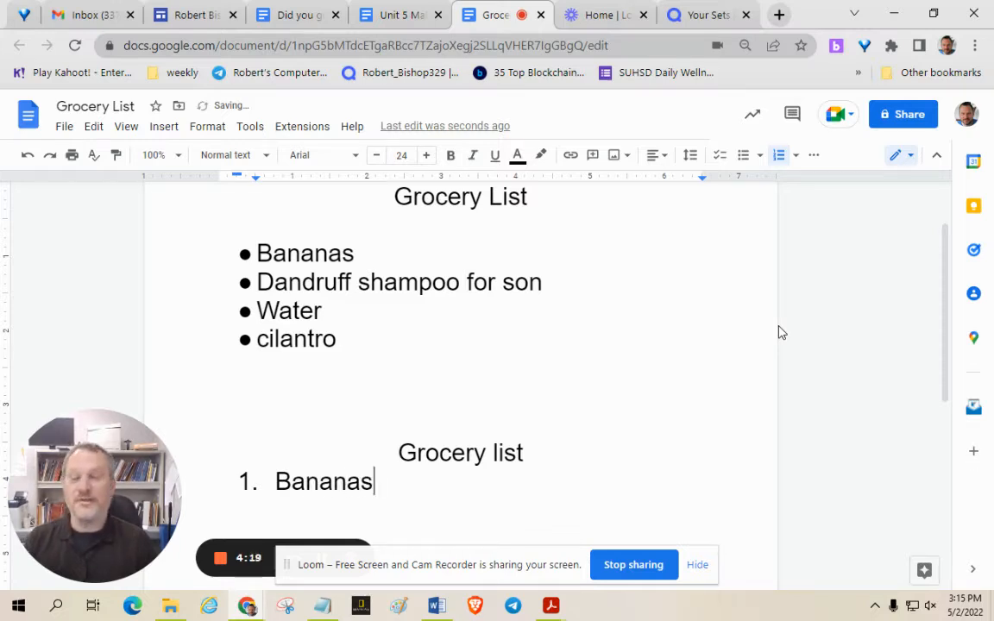
key(Return)
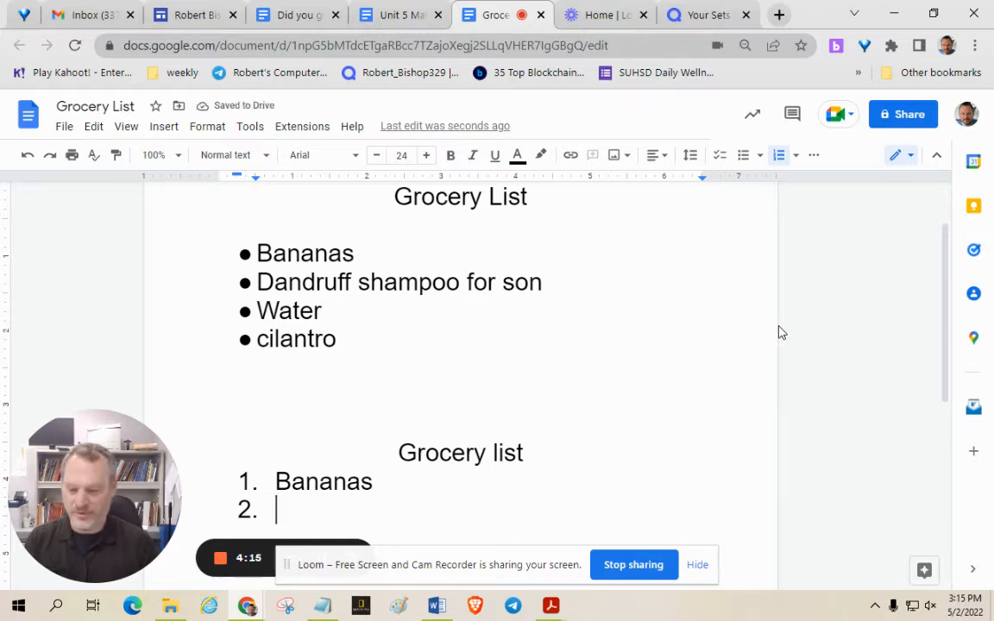
text(Dand)
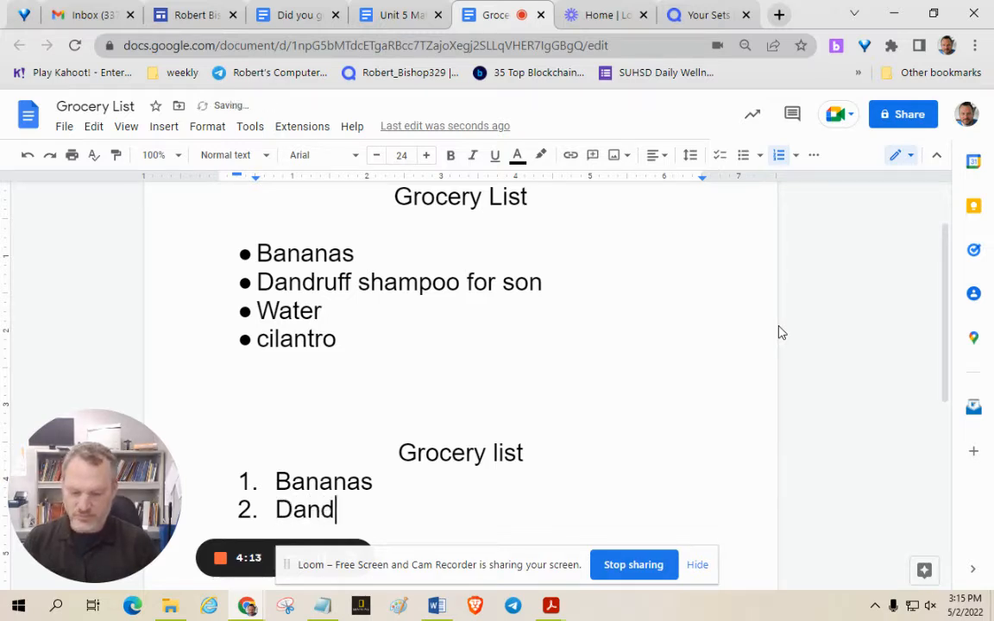
text(ruff s)
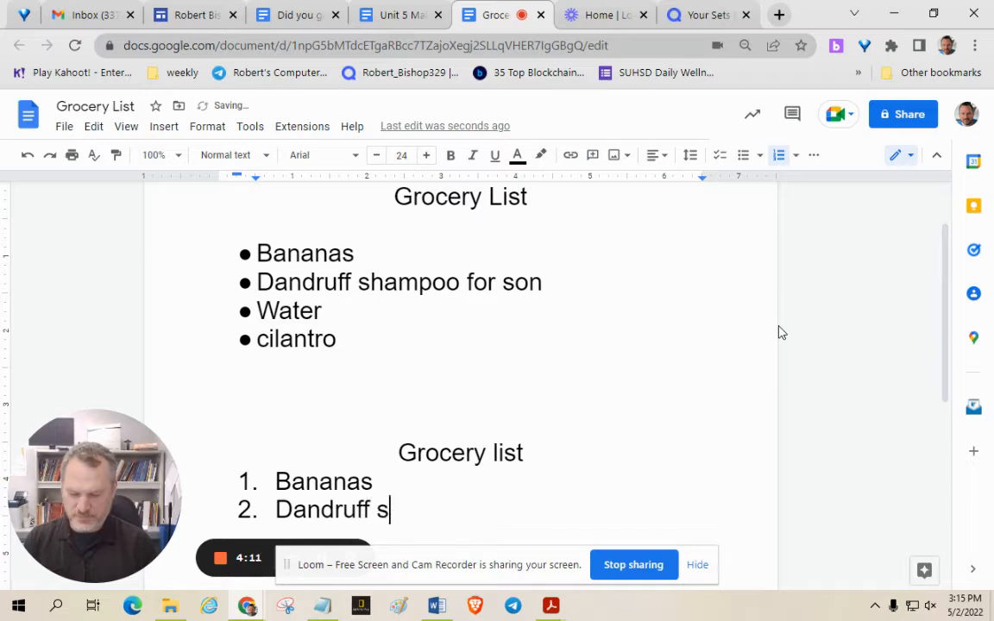
text(hampoo)
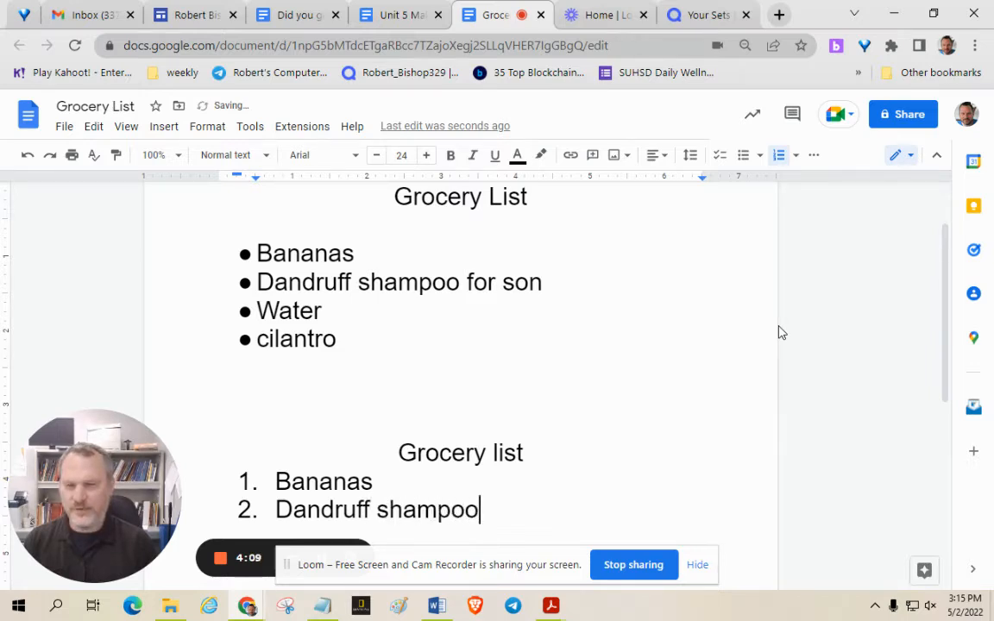
key(Return)
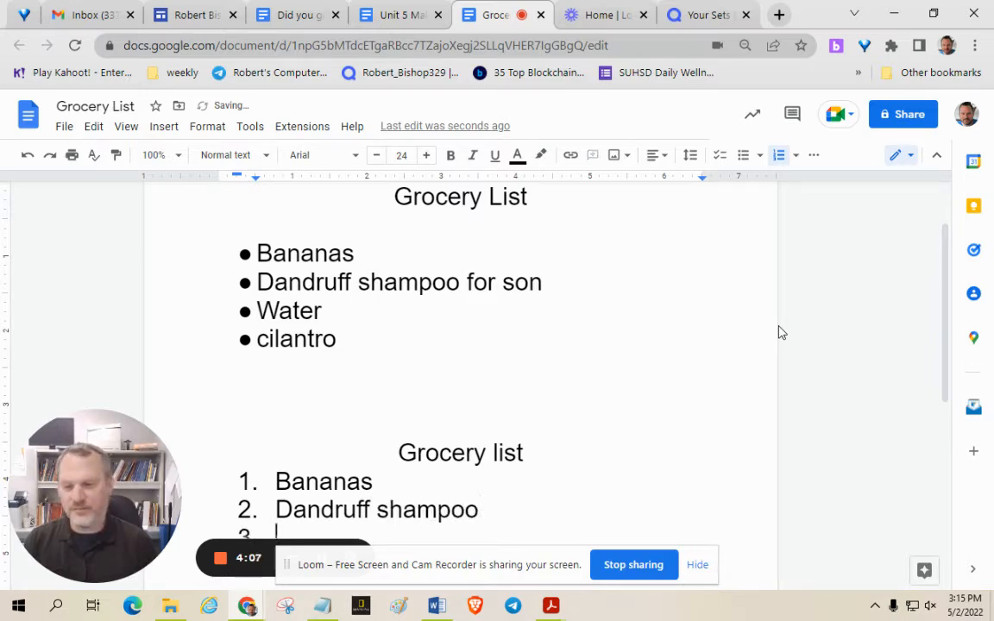
Add "Water" and "cilantro" as items 3 and 4 of the numbered list
scroll(734, 350, down, 3)
scroll(604, 369, up, 3)
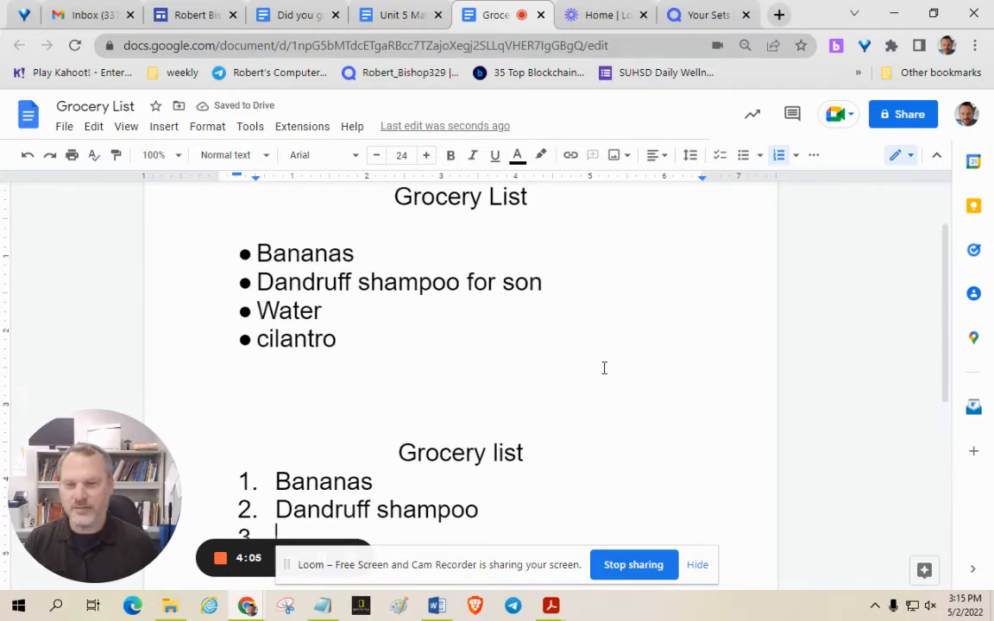
scroll(603, 367, down, 1)
text(w)
key(BackSpace)
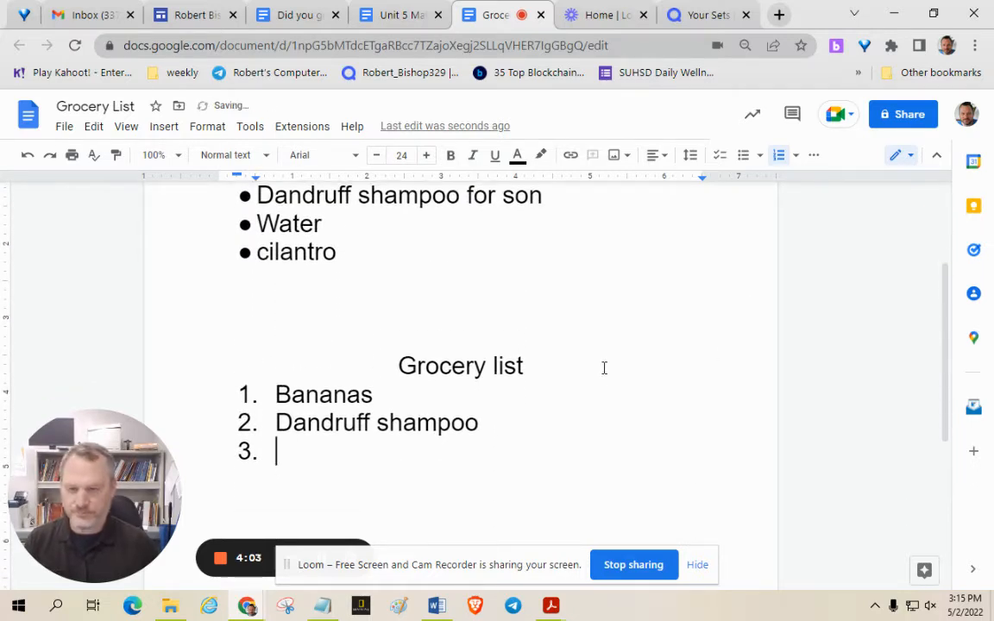
text(Water)
key(Return)
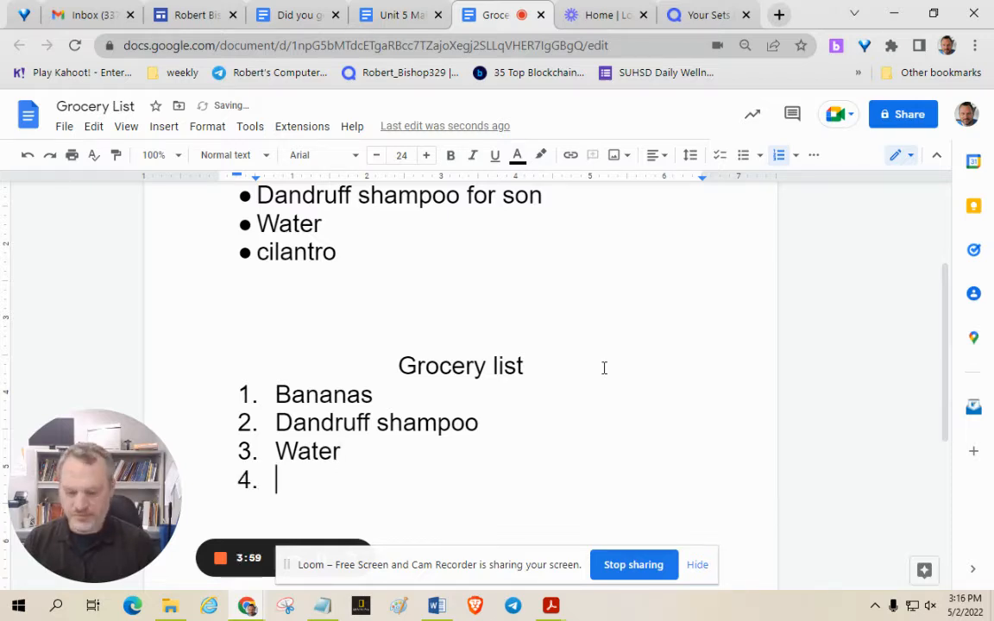
text(cila)
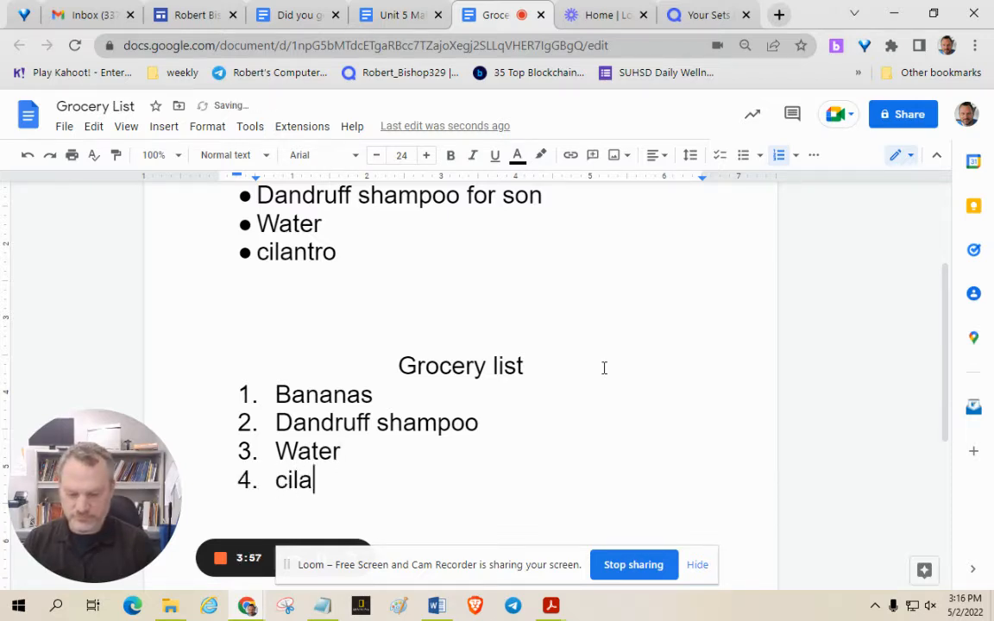
text(ntro)
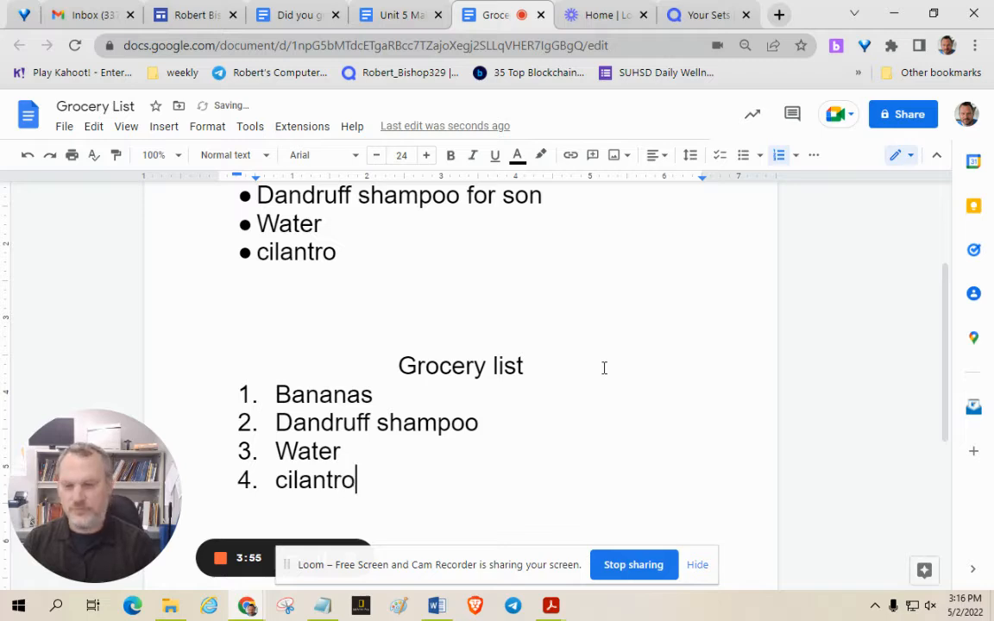
scroll(565, 388, down, 1)
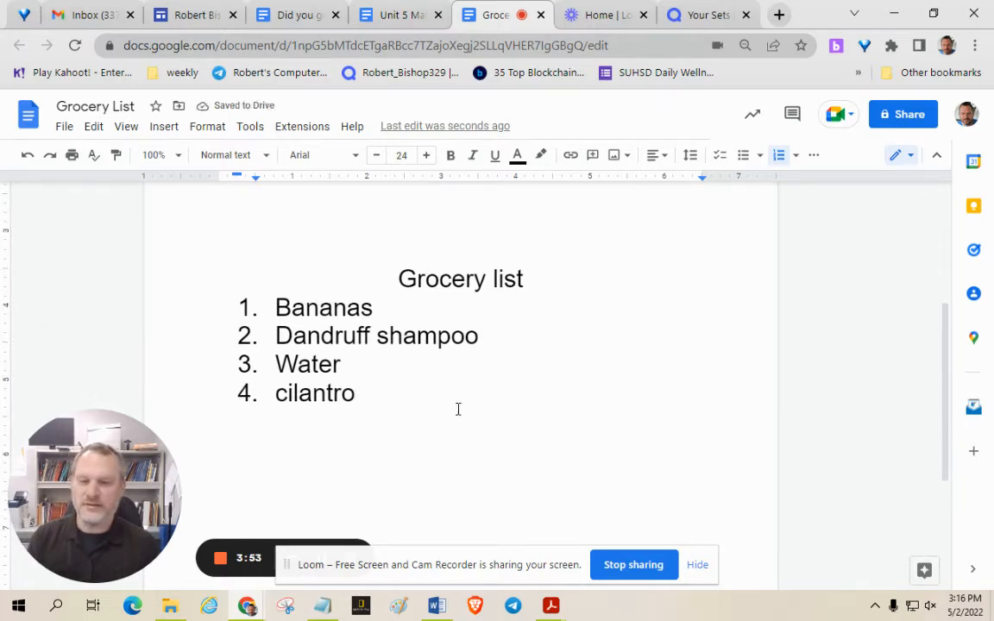
scroll(424, 408, up, 1)
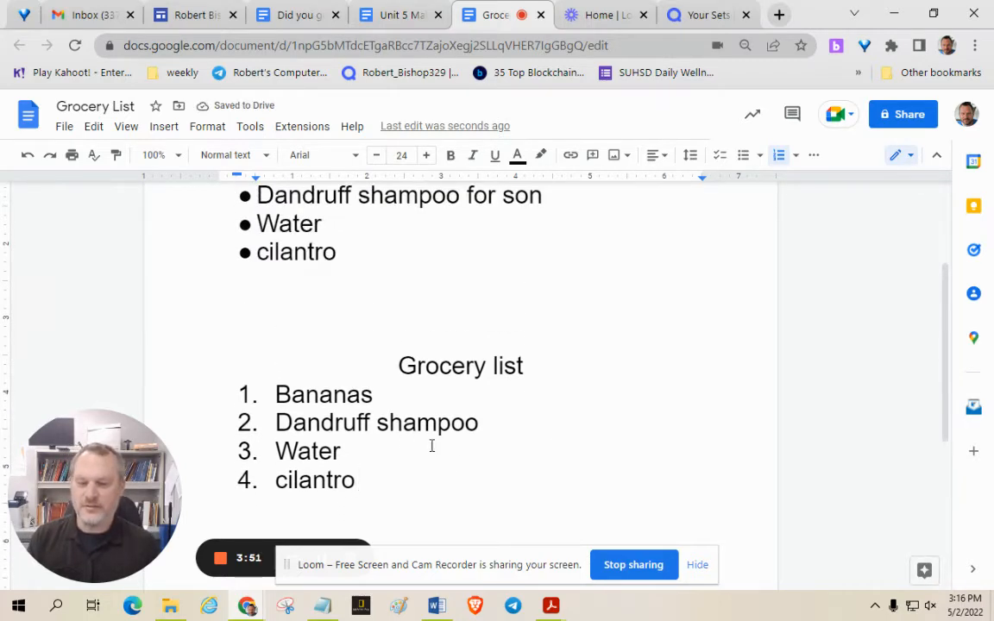
scroll(403, 462, up, 1)
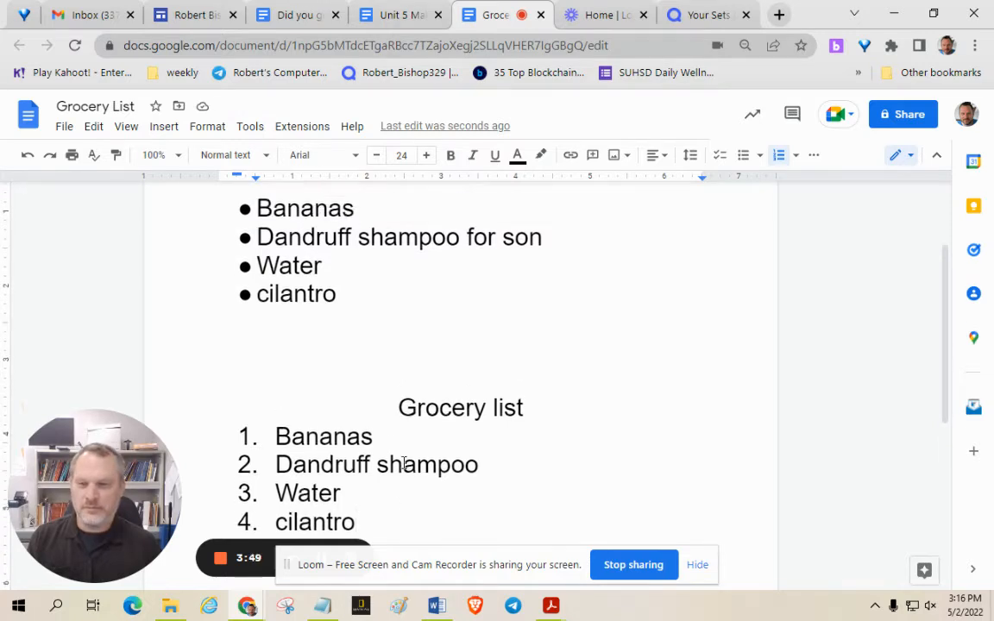
scroll(401, 463, down, 2)
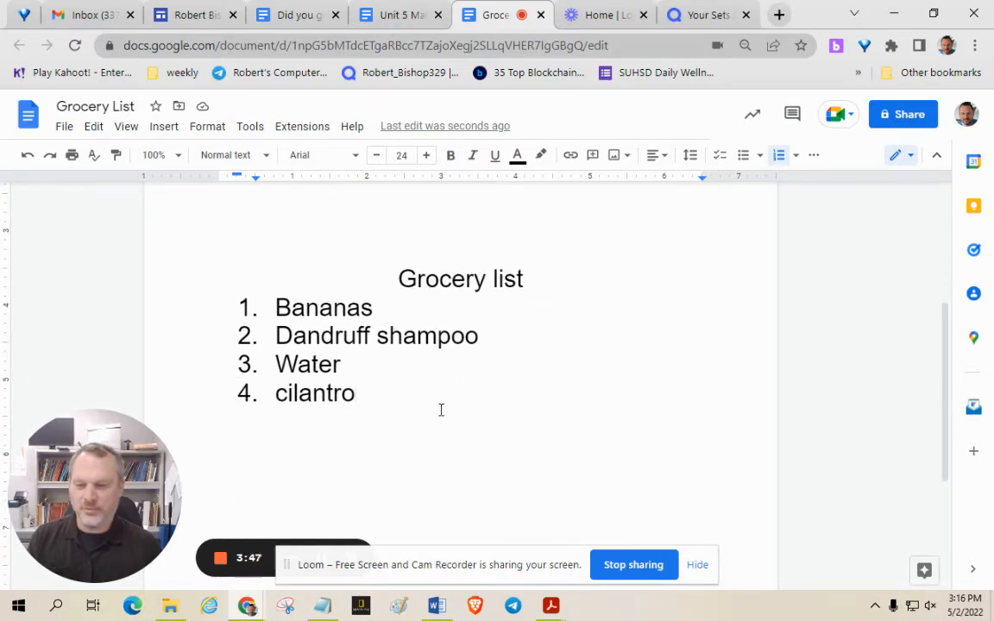
key(Return)
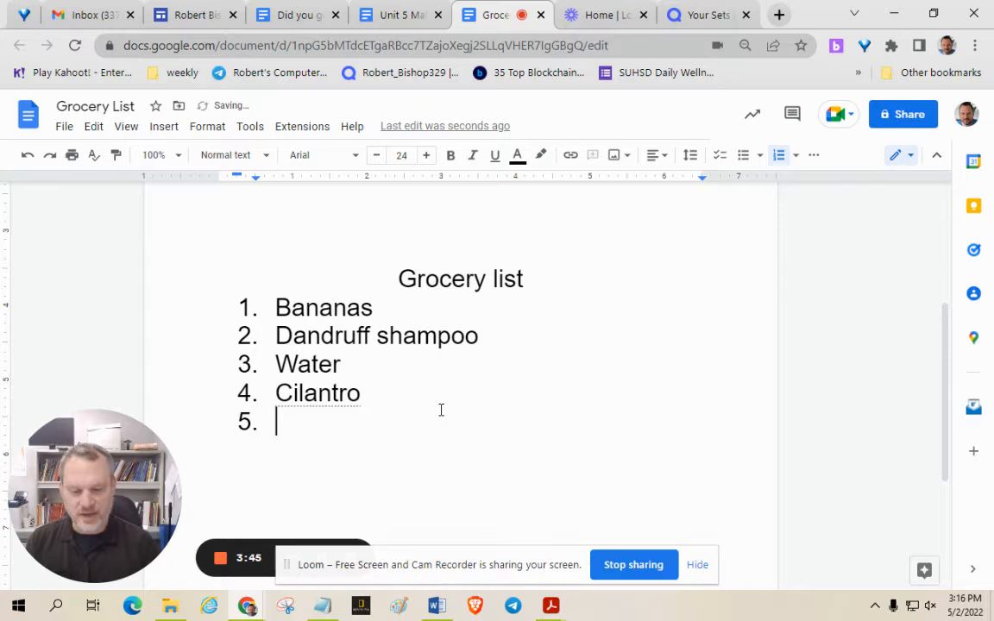
key(ctrl+z)
key(BackSpace)
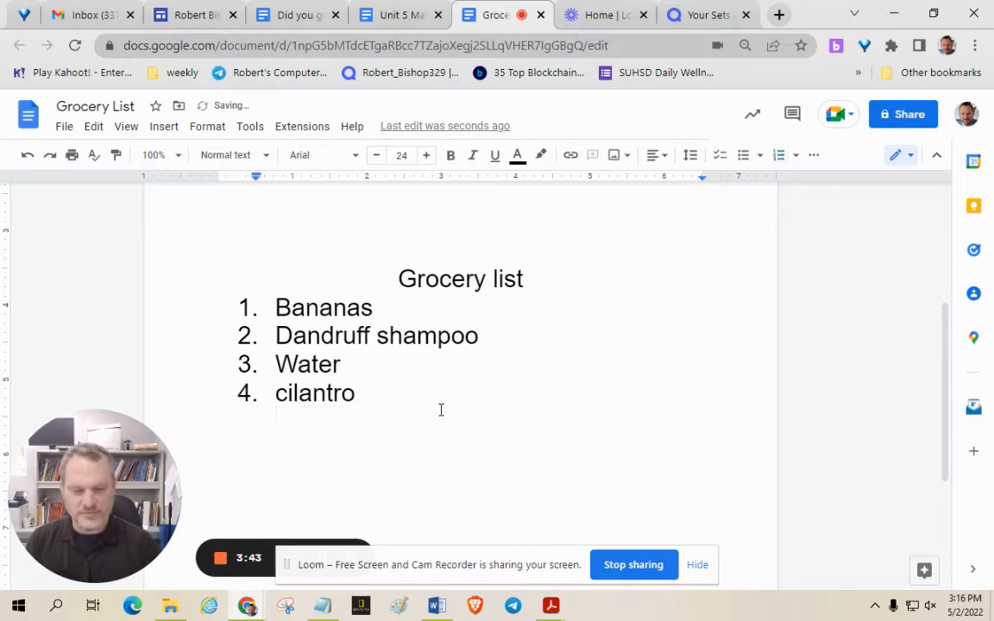
key(BackSpace)
key(BackSpace)
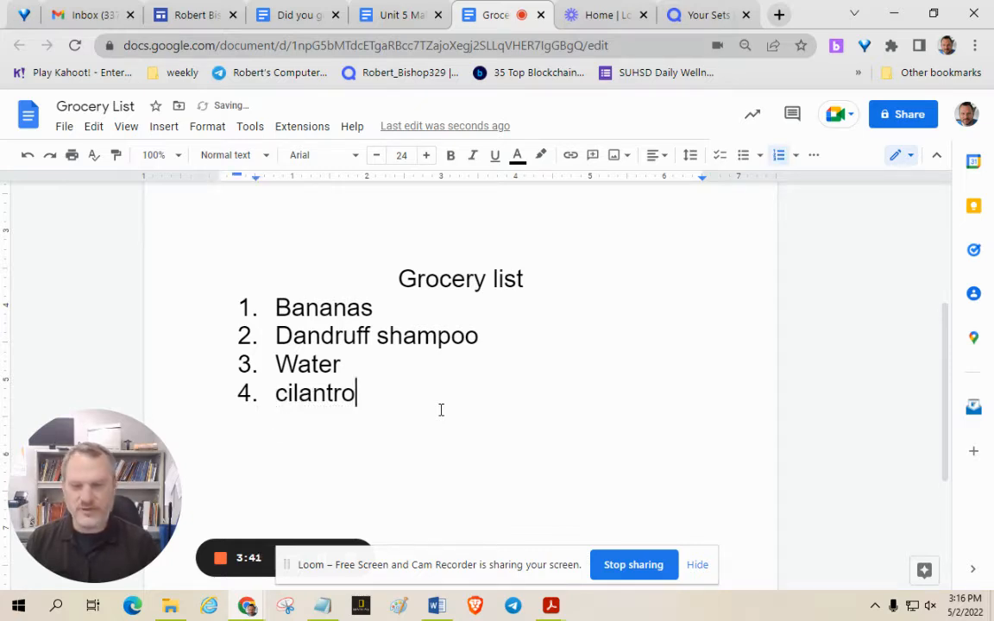
End the numbered list after item 4, leave a blank line, and write "Don't forget to say “hi” to" followed by the person's first name
key(Return)
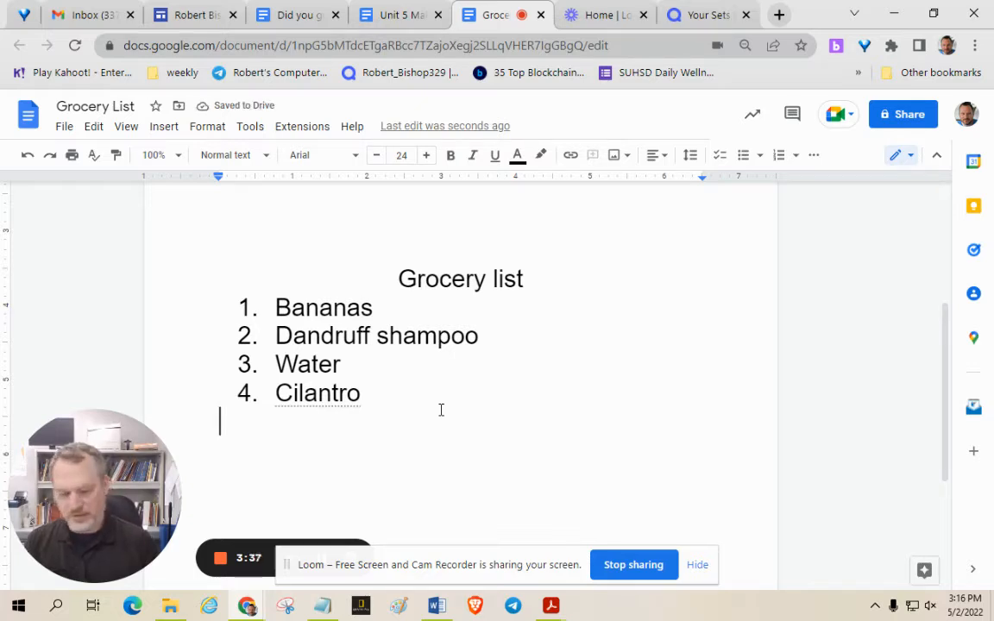
key(Return)
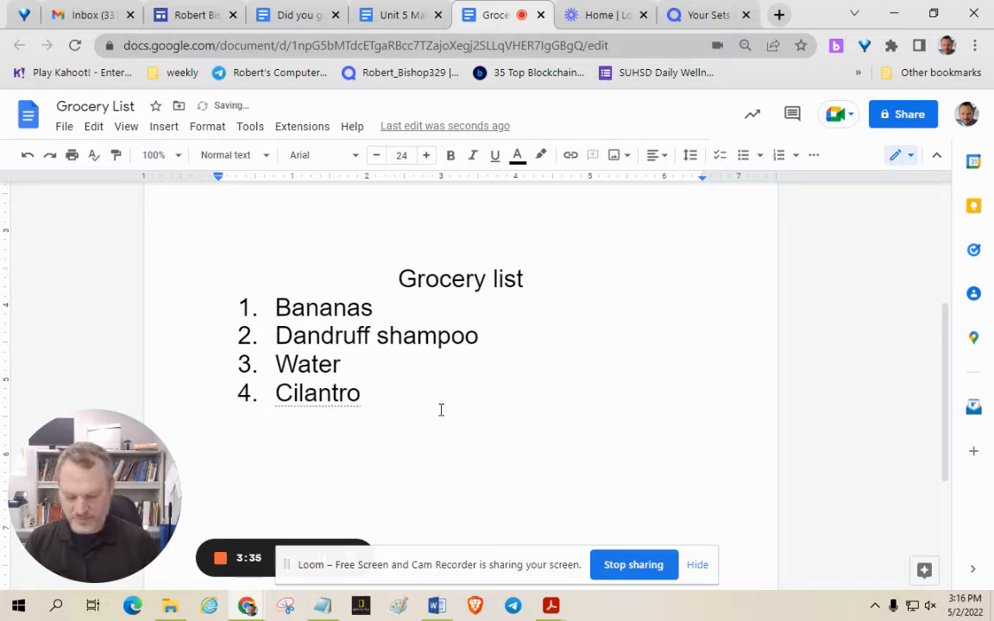
text(Don)
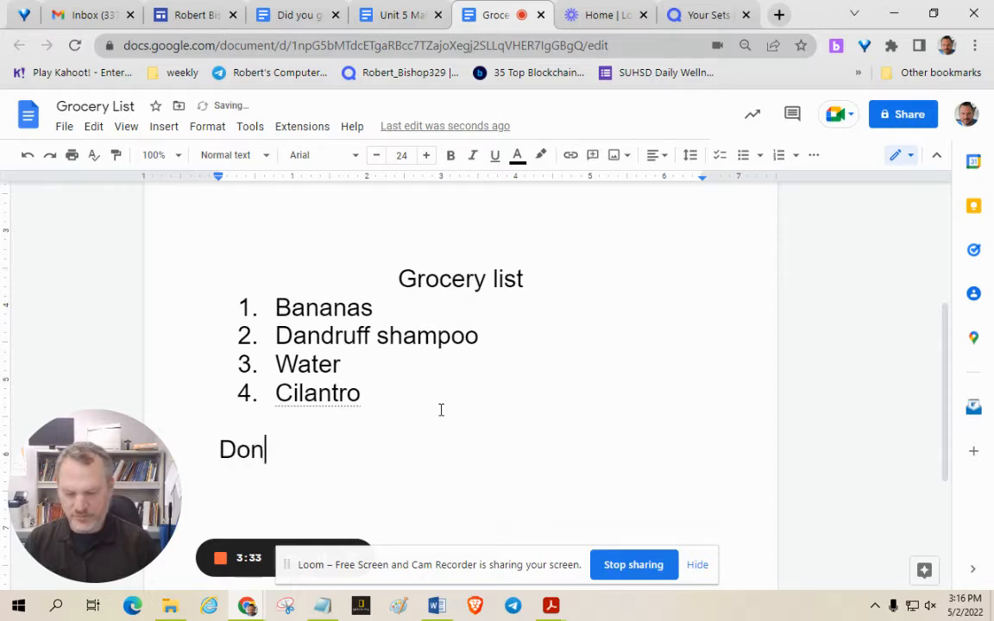
text('t forg)
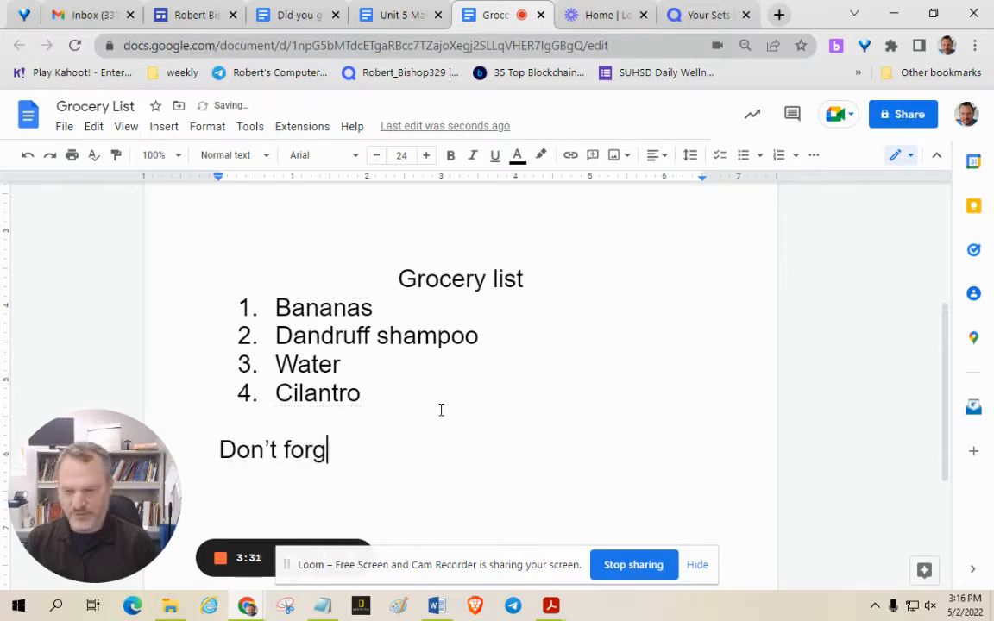
text(et to sa)
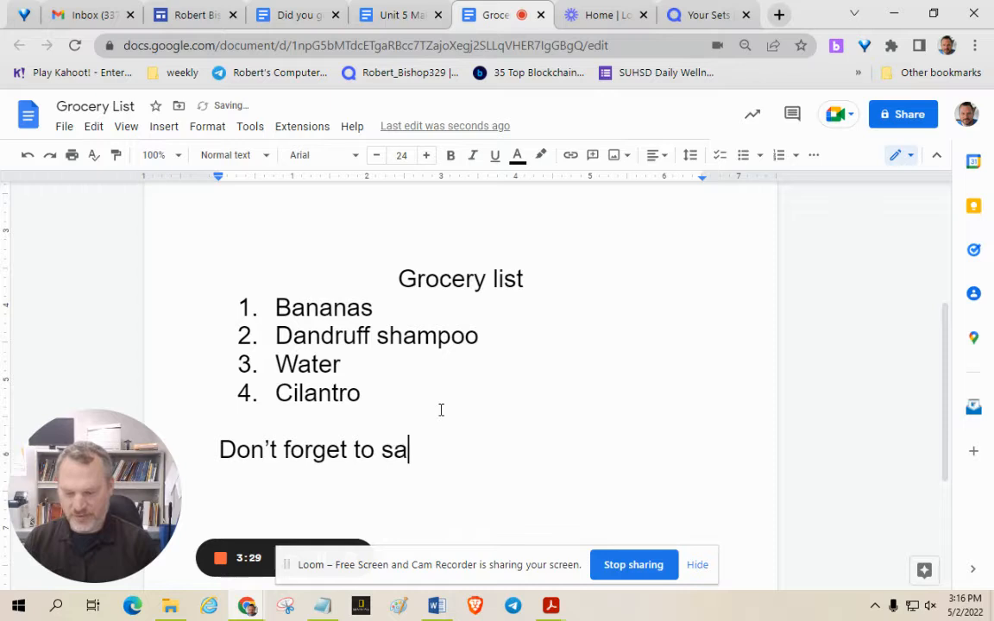
text(y hi)
key(BackSpace)
key(BackSpace)
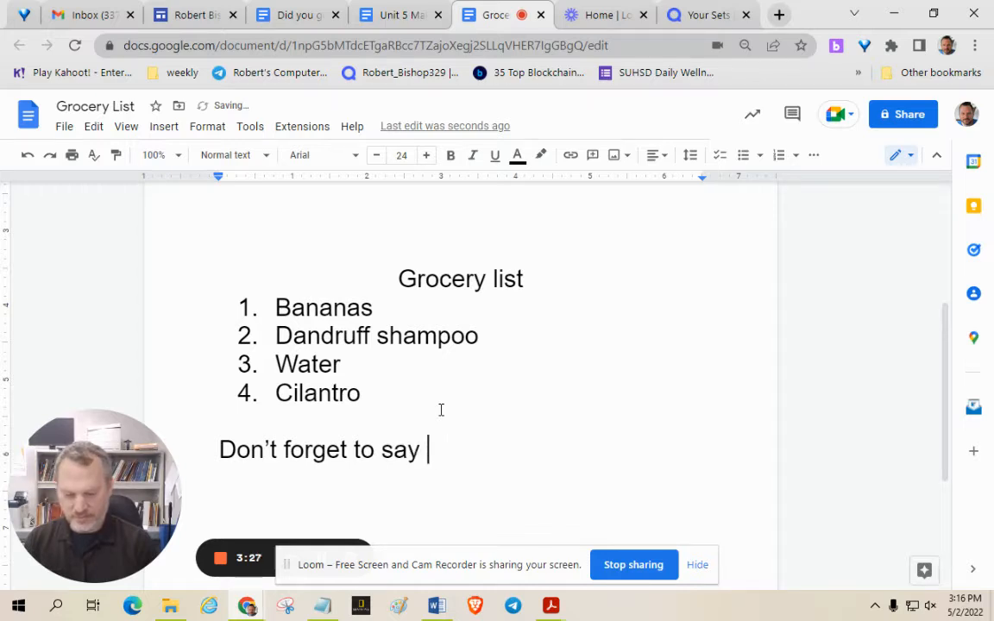
text("hi)
text(" to)
text( Sam.)
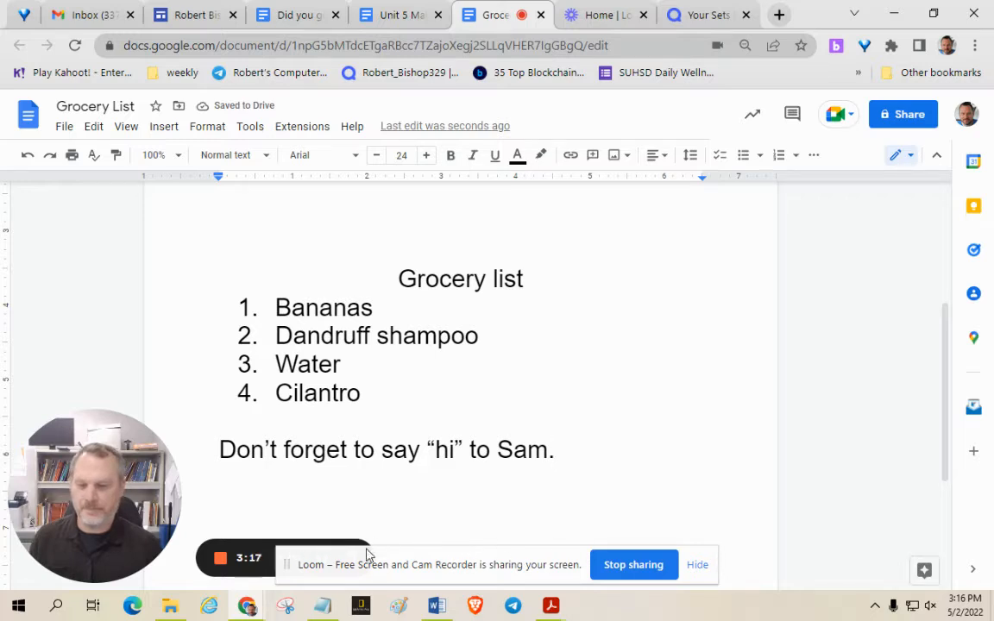
click(697, 565)
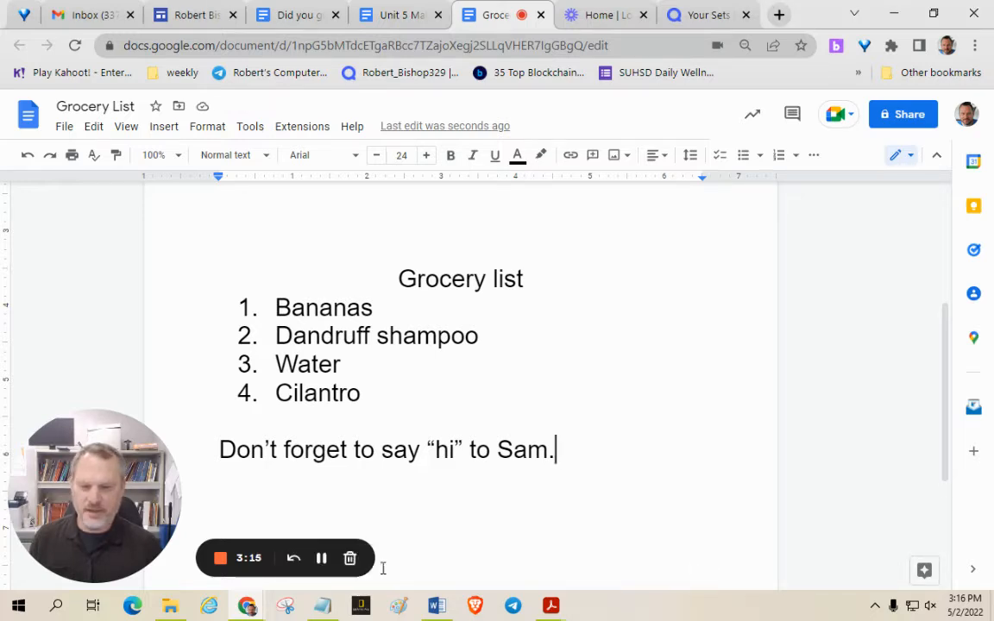
click(321, 559)
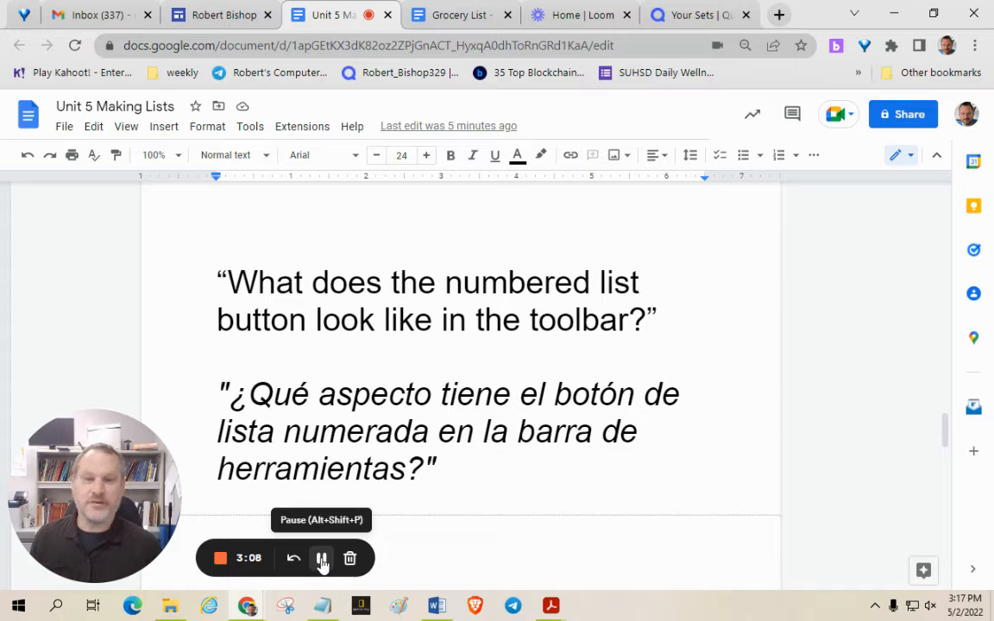
click(321, 562)
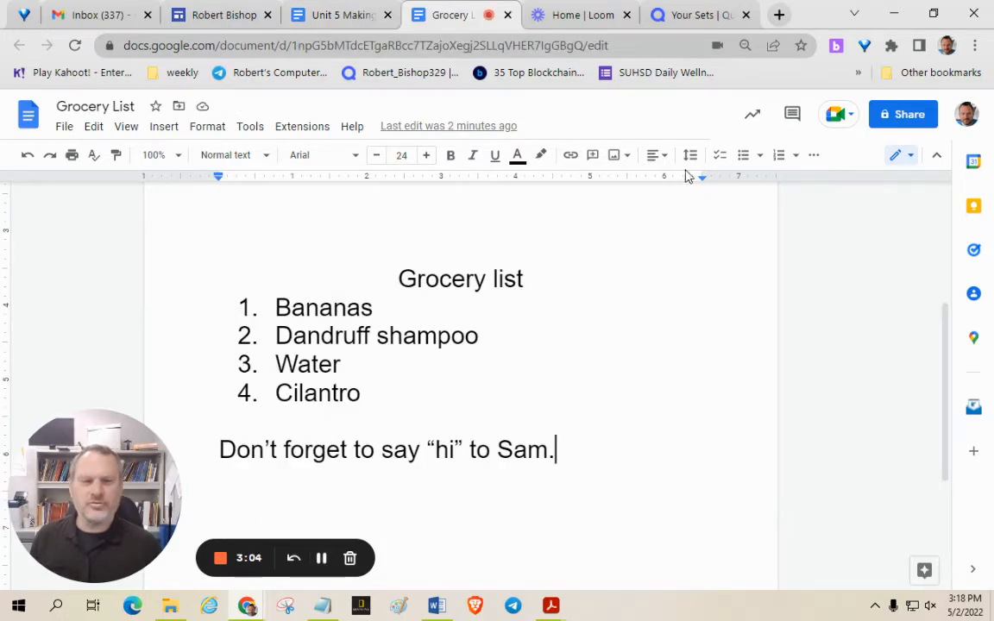
Try the diamond bullet style on the reminder line below the numbered list and remove the bullet again
click(760, 158)
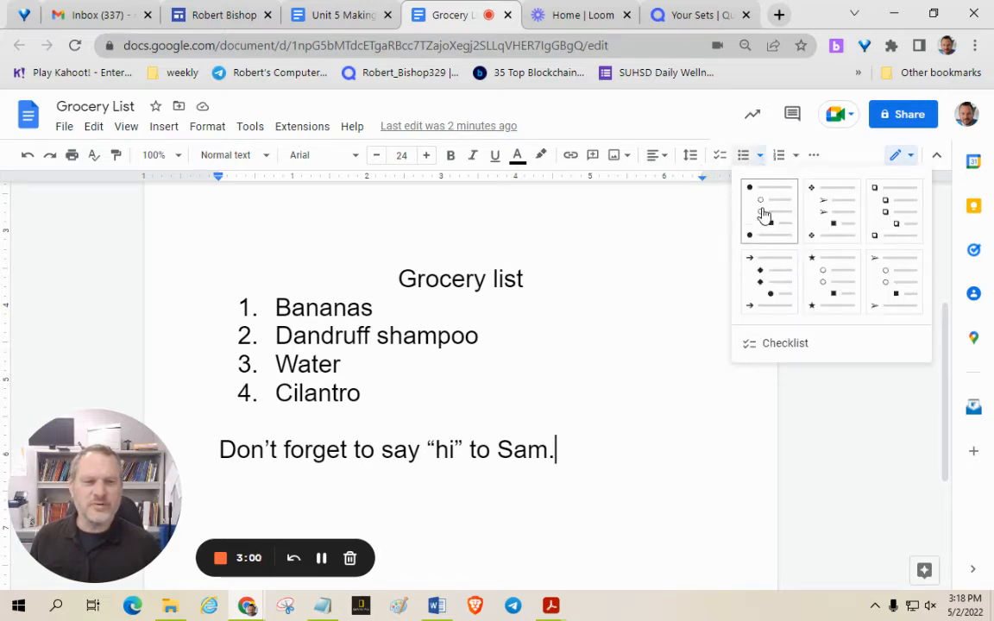
click(826, 214)
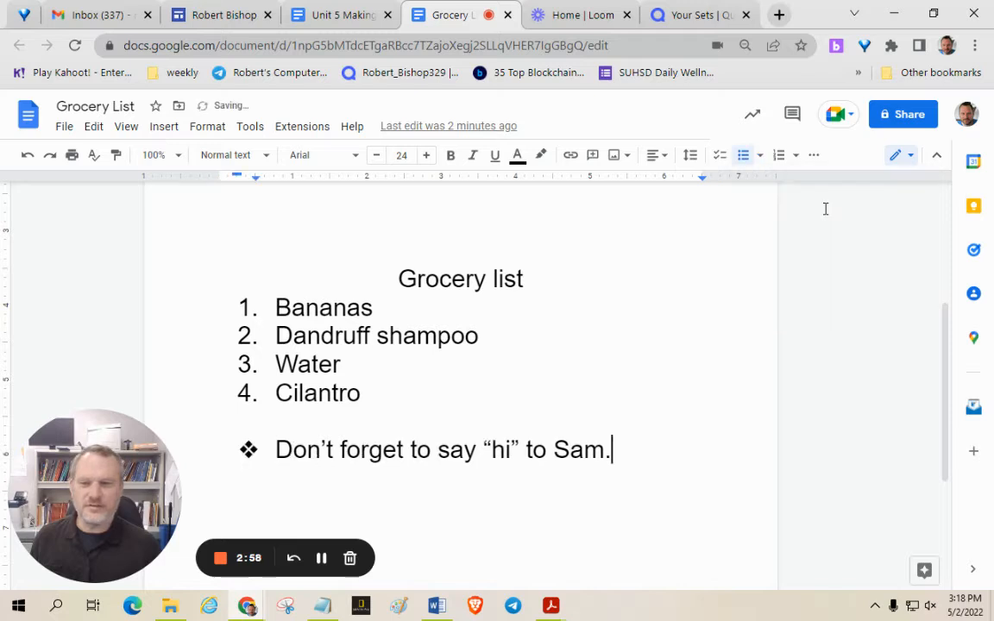
click(247, 450)
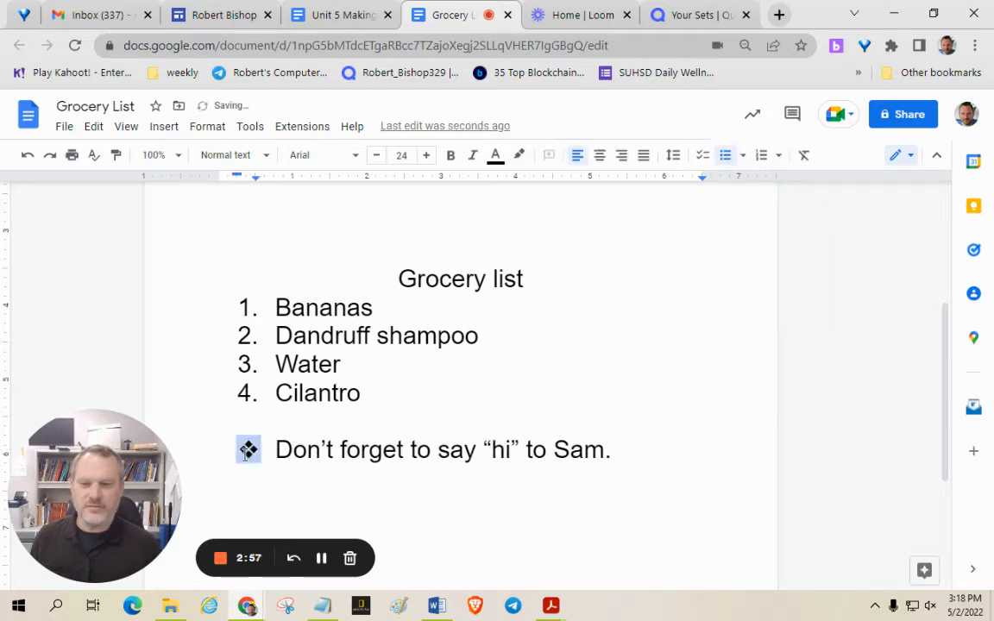
click(259, 313)
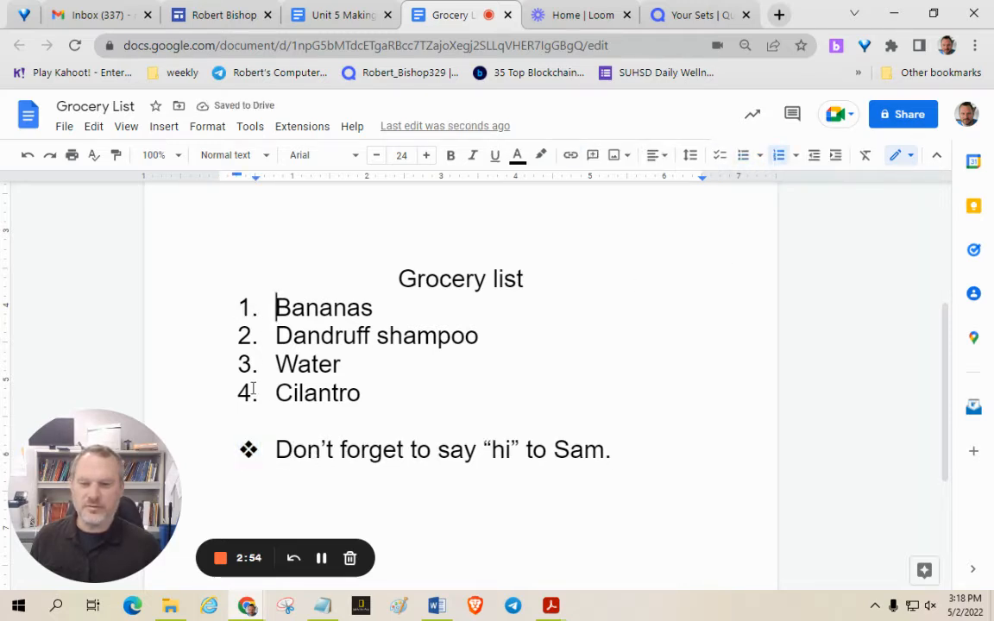
click(273, 449)
key(BackSpace)
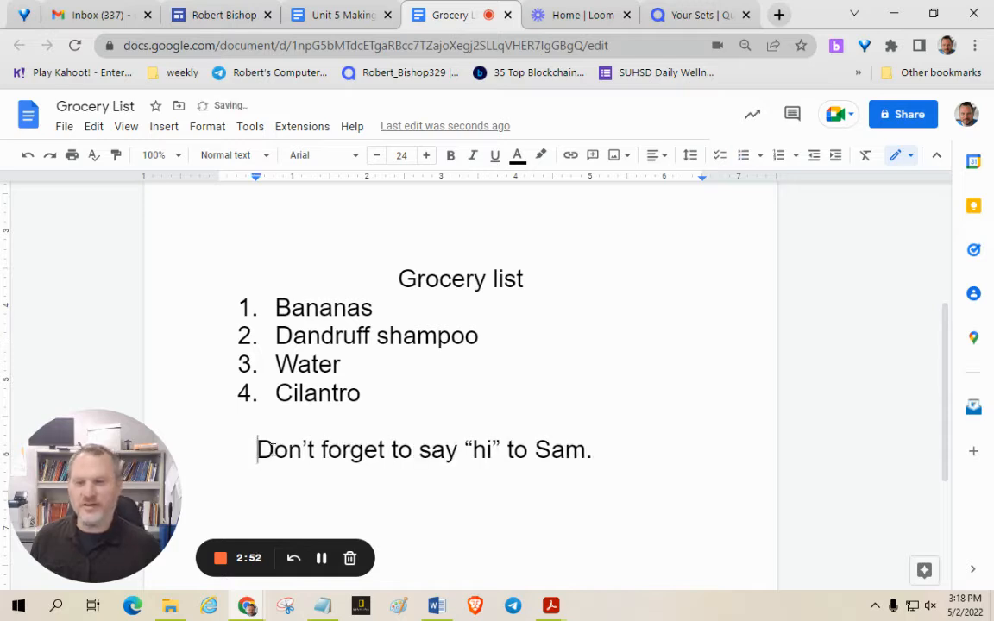
Apply the diamond bullet style to all items of the first grocery list
scroll(273, 450, up, 3)
drag(236, 346, 318, 441)
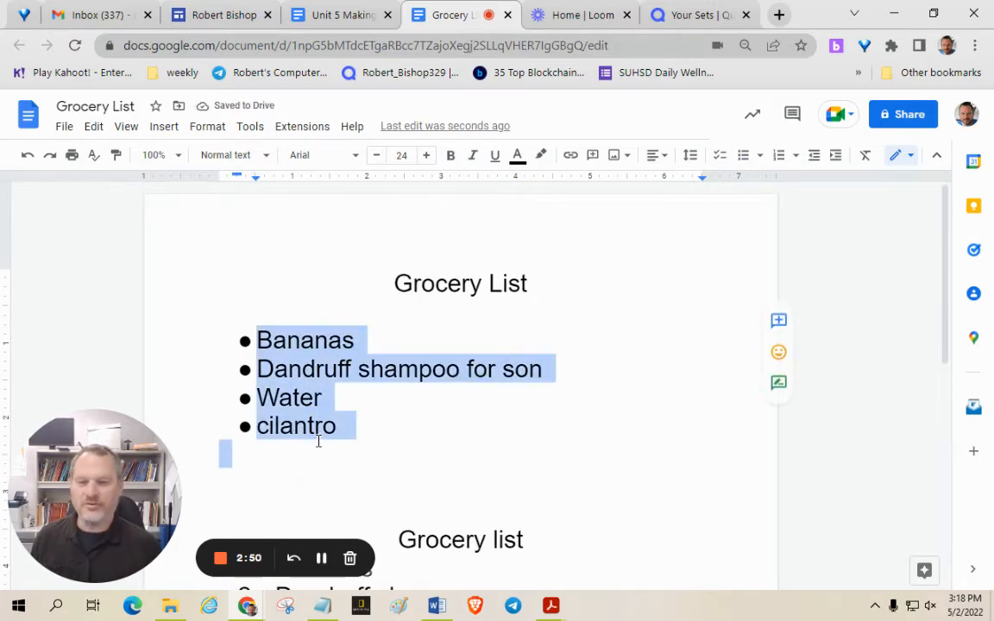
click(759, 155)
click(822, 207)
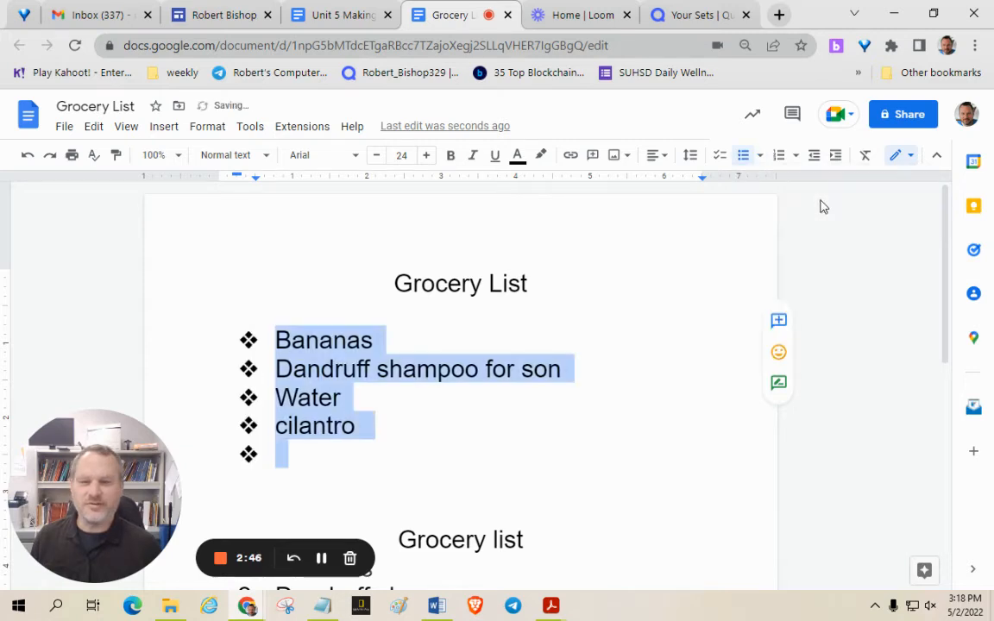
Try the checkbox style on the first list, ticking and unticking "Bananas" and "Dandruff shampoo for son"
click(760, 157)
click(882, 205)
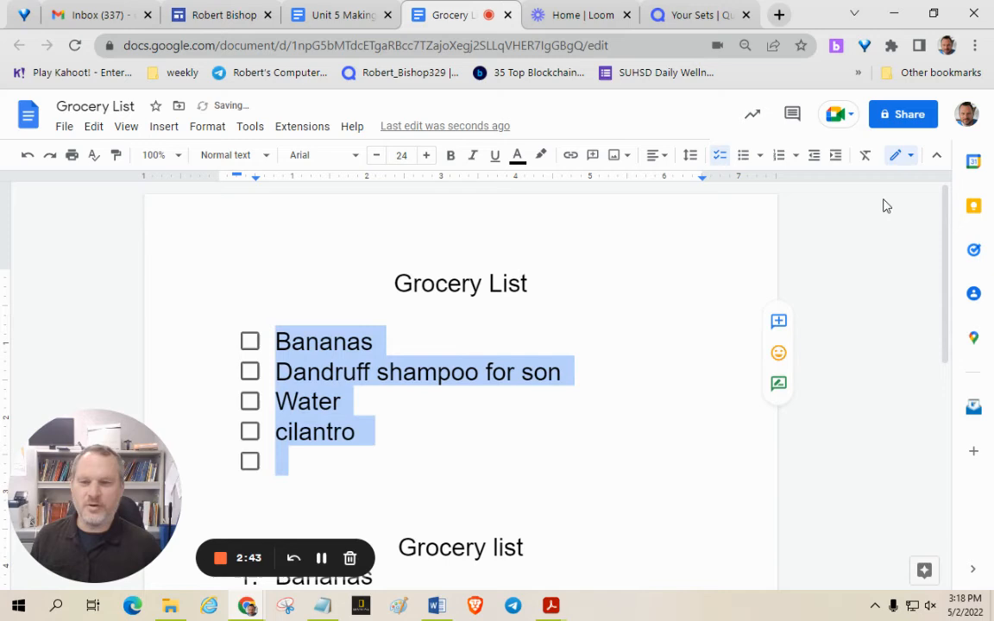
click(250, 341)
click(250, 371)
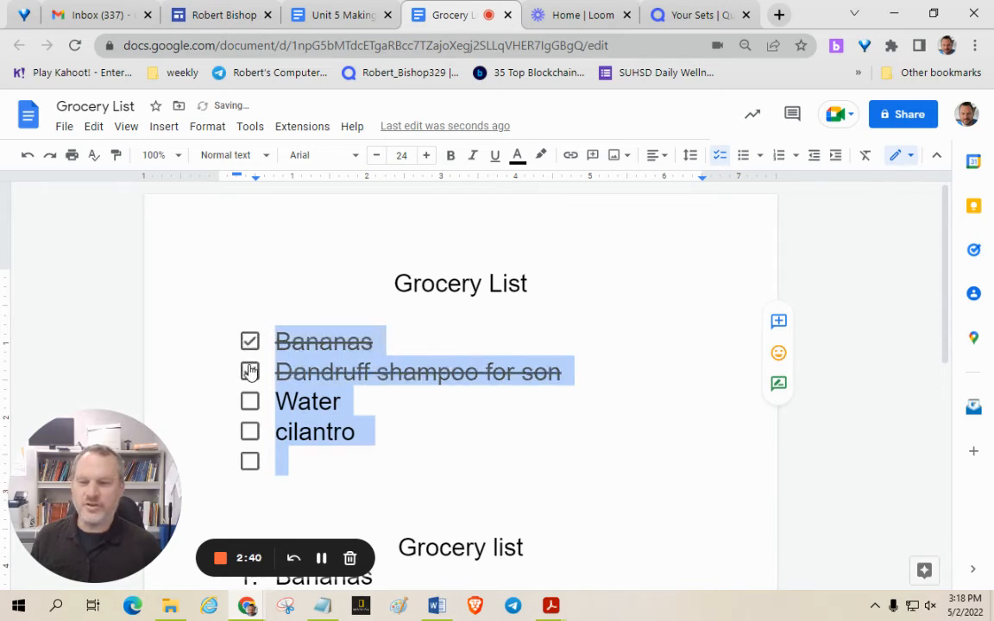
click(250, 371)
click(250, 342)
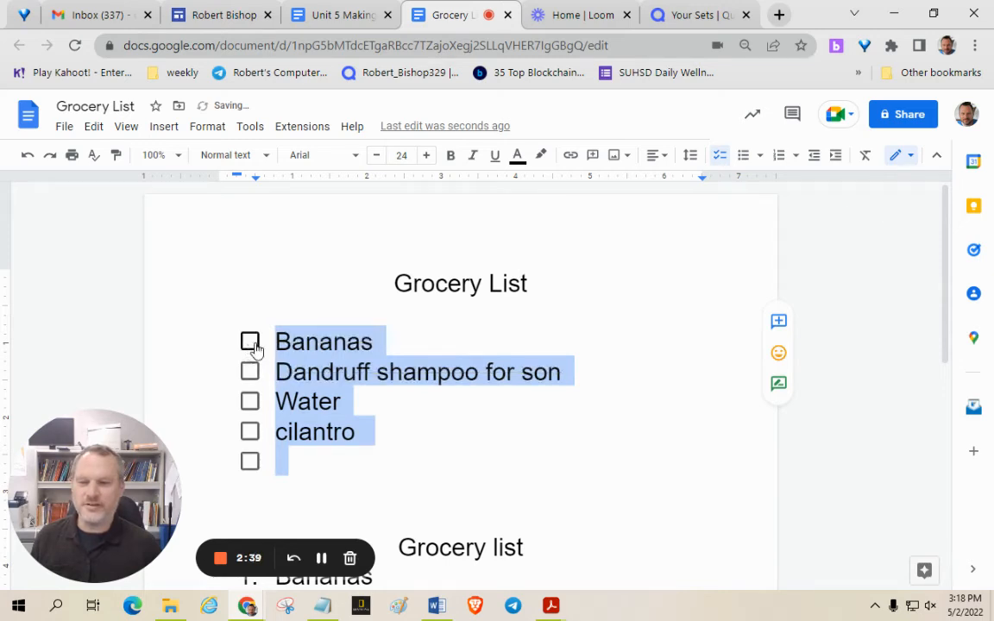
Change the first grocery list's markers to the arrowhead bullet style and deselect the list
click(759, 157)
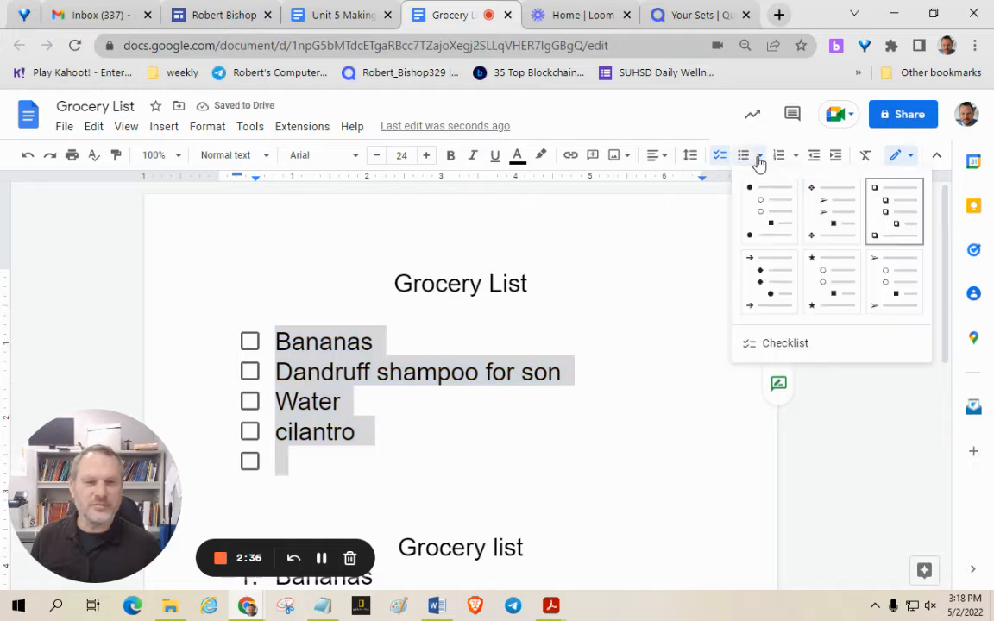
click(889, 274)
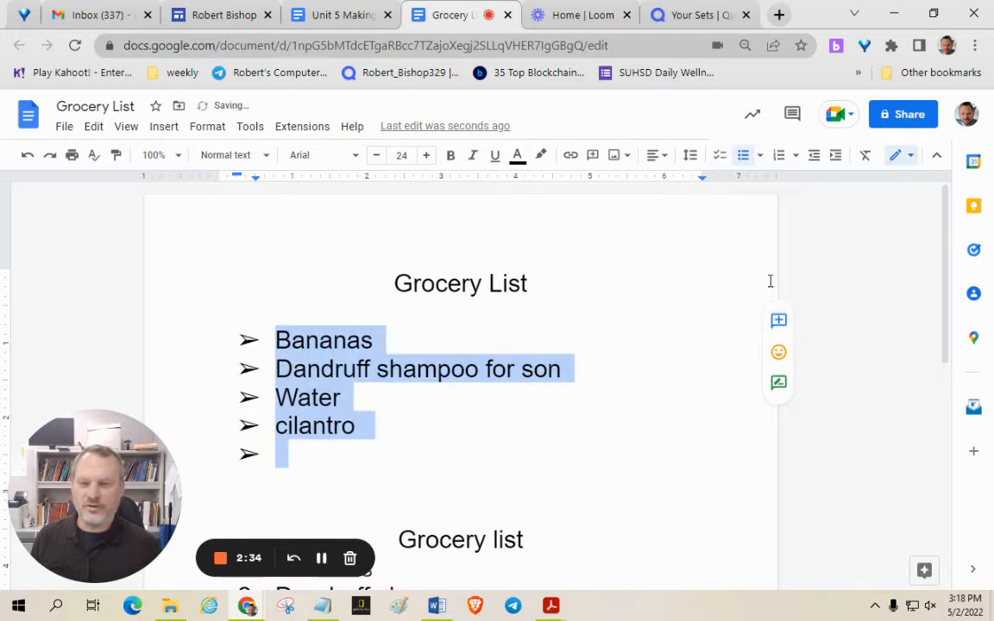
click(398, 434)
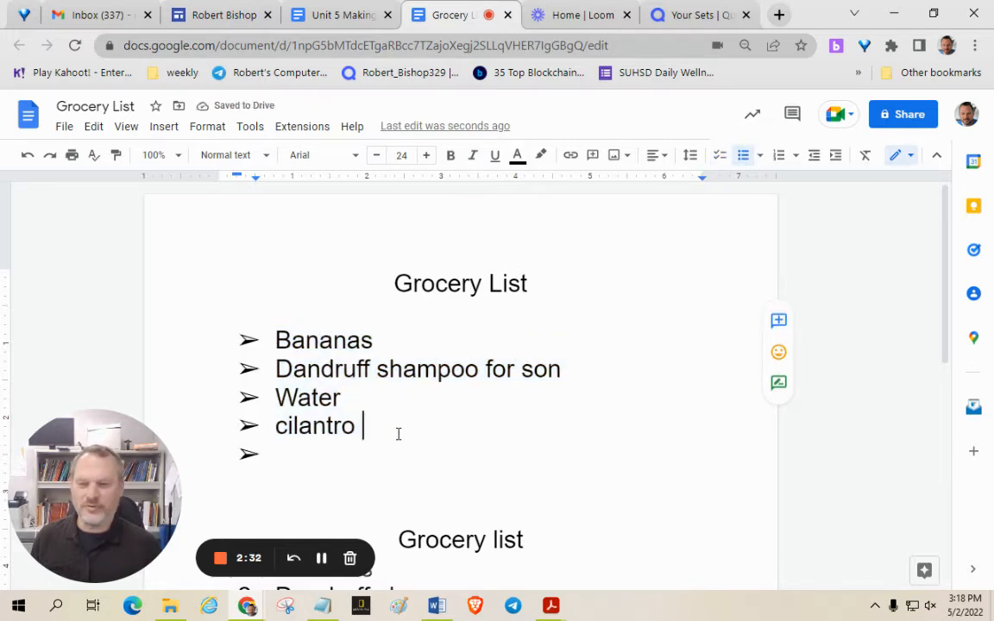
Try the "1)" numbering style and the "A." lettering style on the four items of the second grocery list
scroll(404, 432, down, 2)
scroll(403, 432, down, 2)
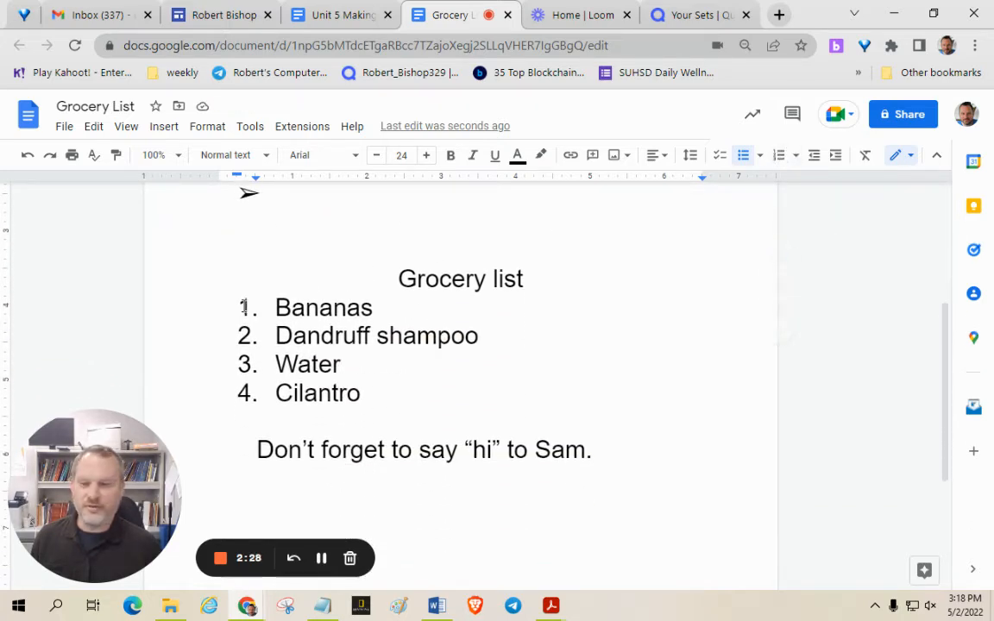
drag(260, 308, 394, 393)
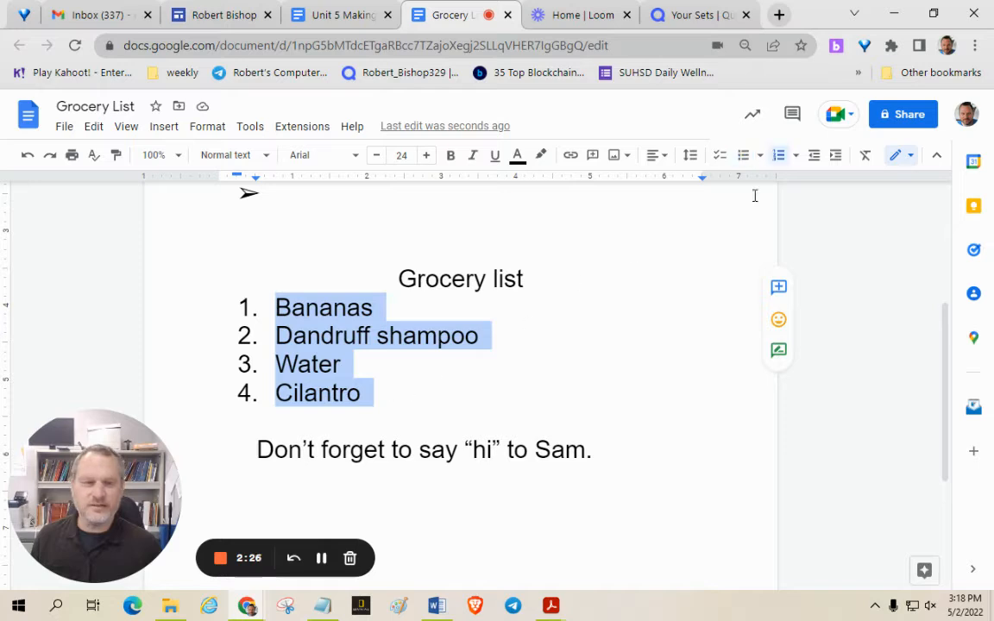
click(797, 158)
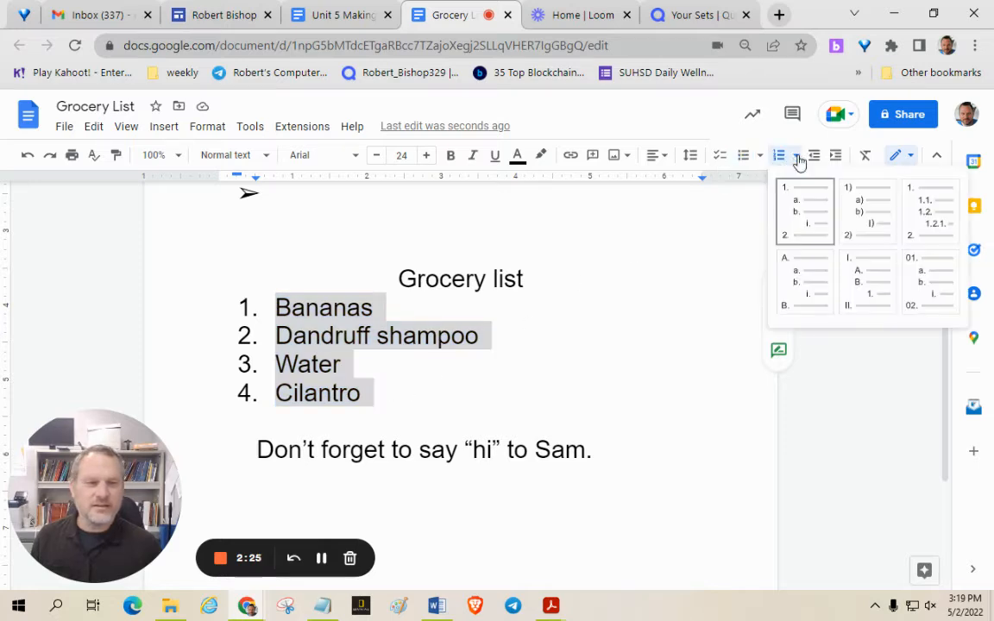
click(861, 221)
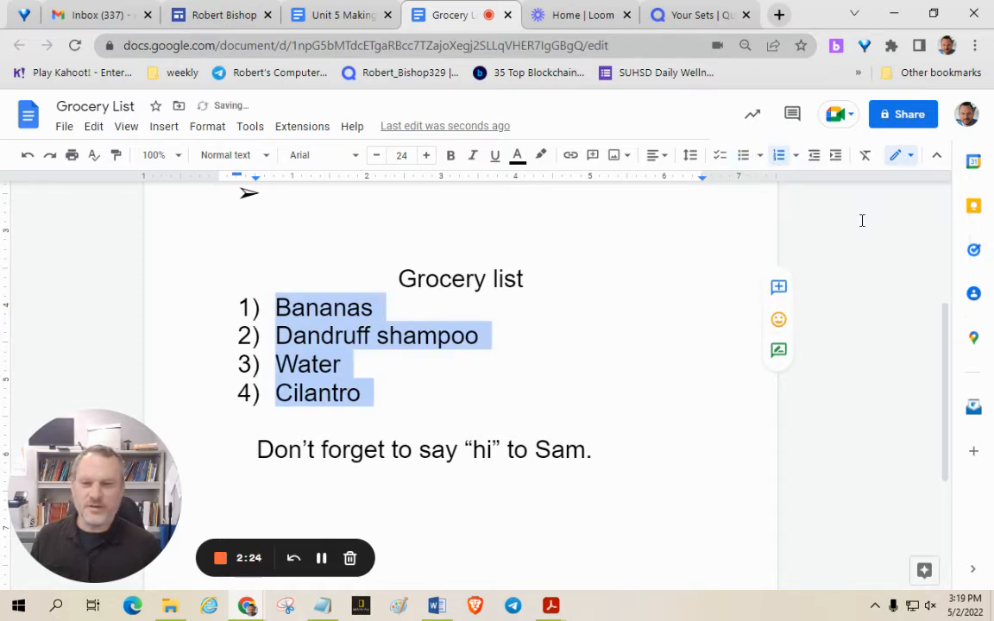
click(795, 156)
click(800, 283)
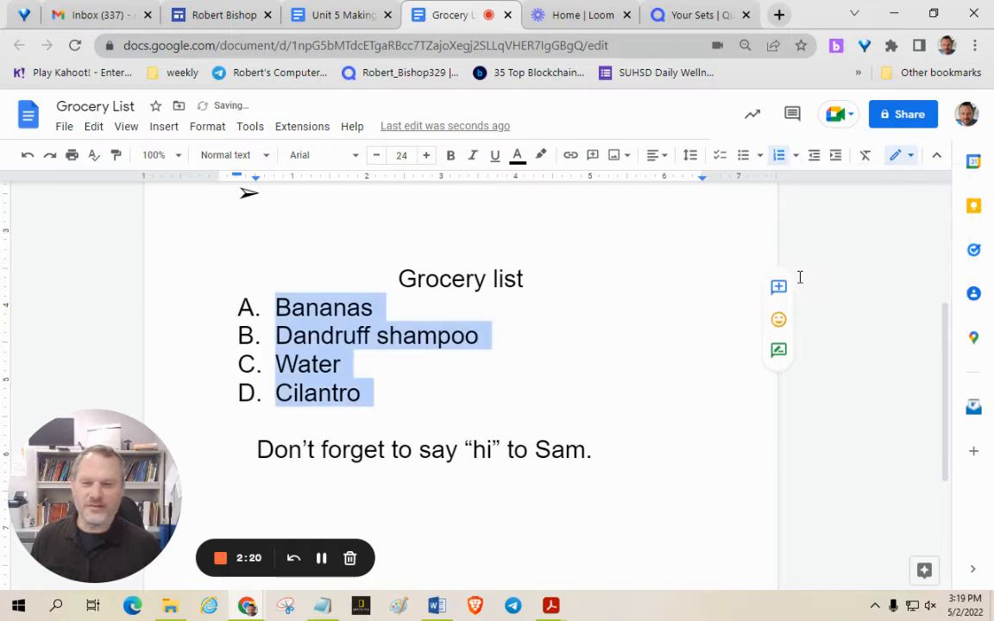
Change the second grocery list to the Roman numeral style with capital-letter sub-levels, leaving the cursor after "Bananas"
click(790, 156)
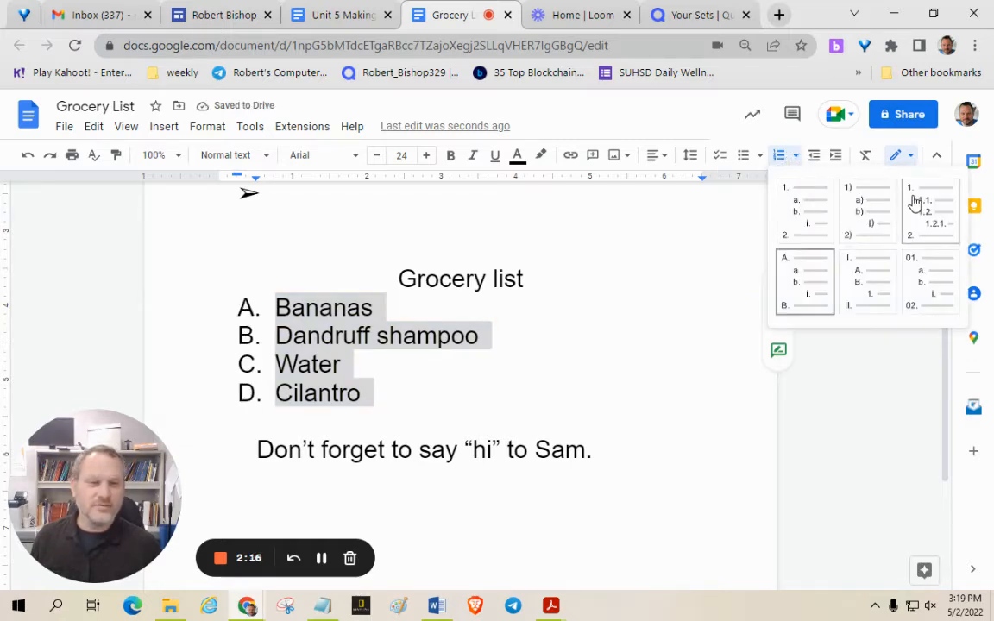
click(879, 275)
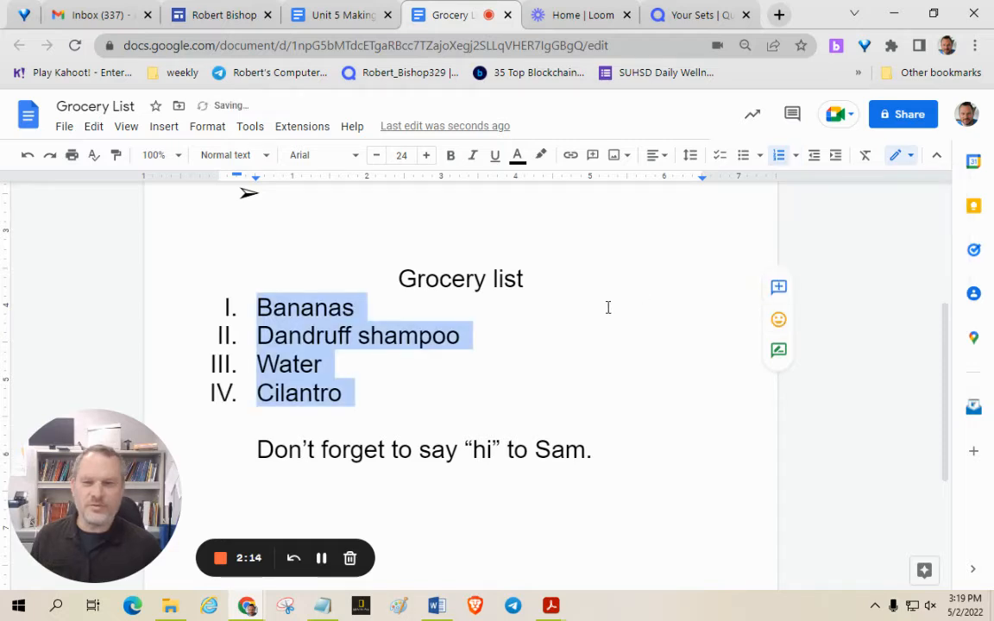
click(369, 308)
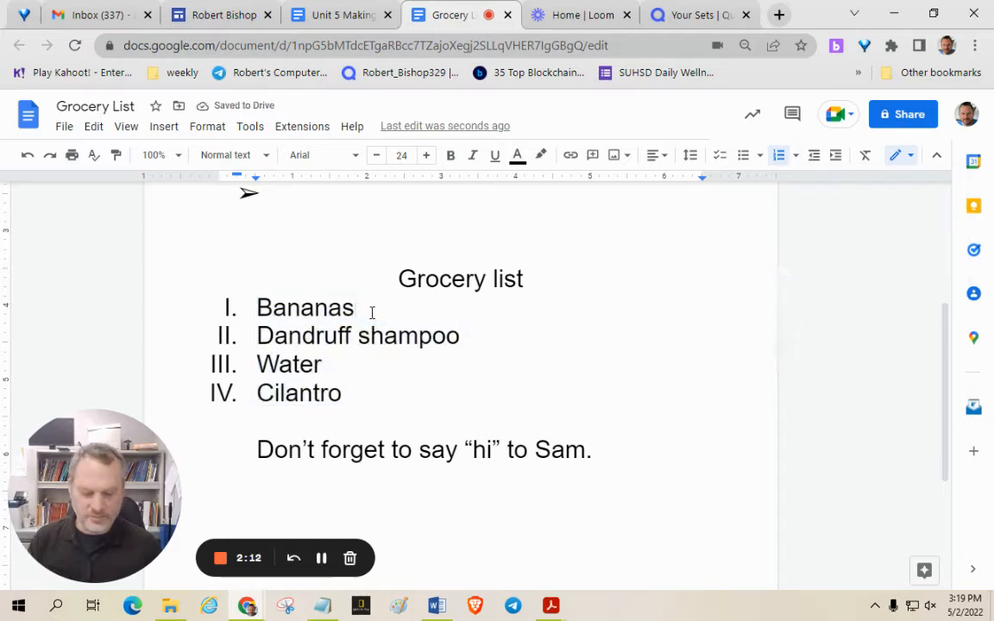
key(Return)
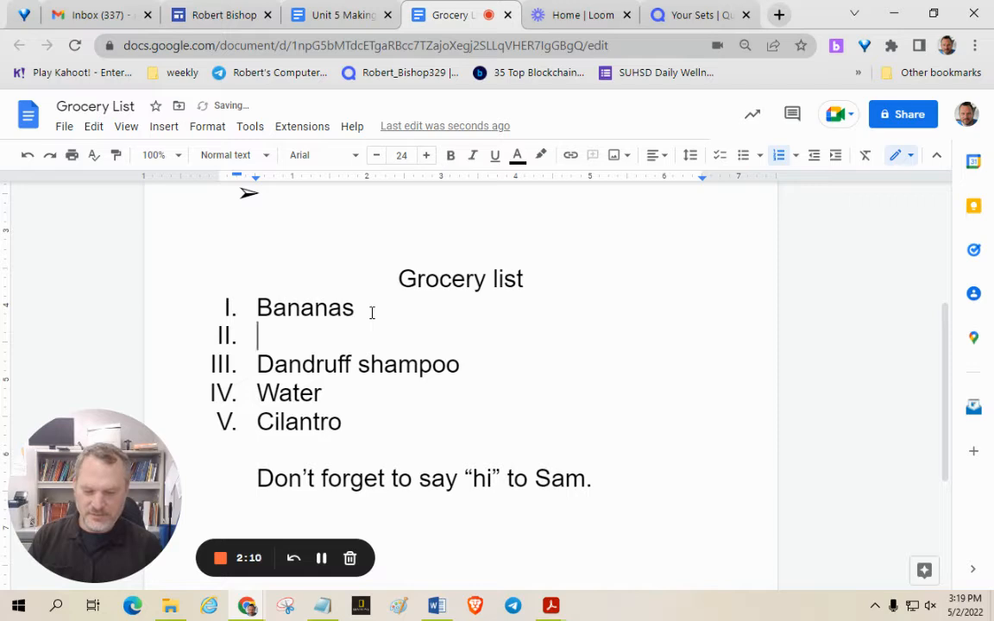
key(BackSpace)
key(BackSpace)
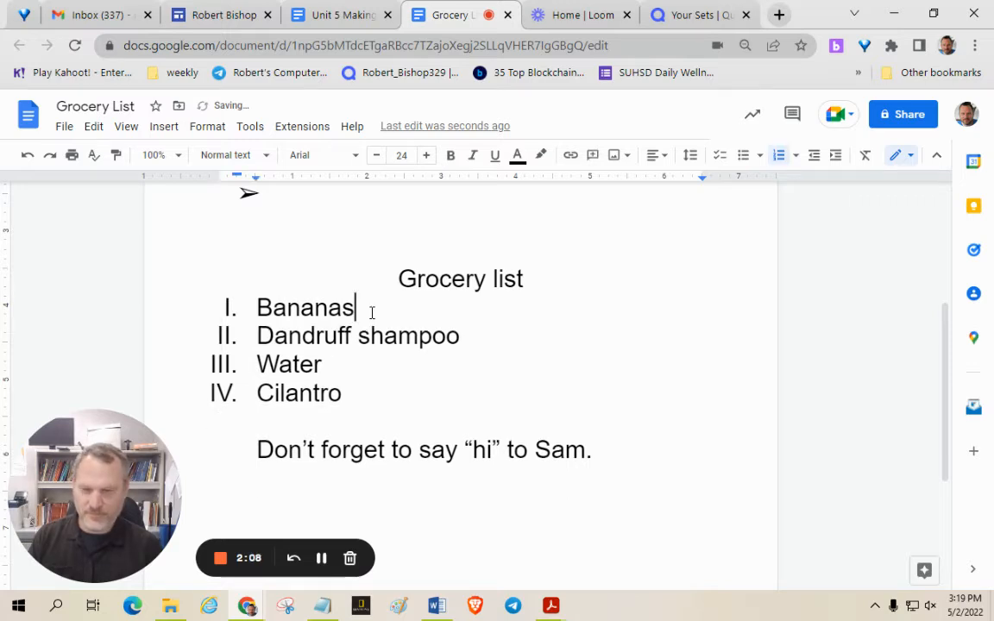
Add "Green" and "Philipino" as indented sub-items A and B under "Bananas" in the second list
key(Return)
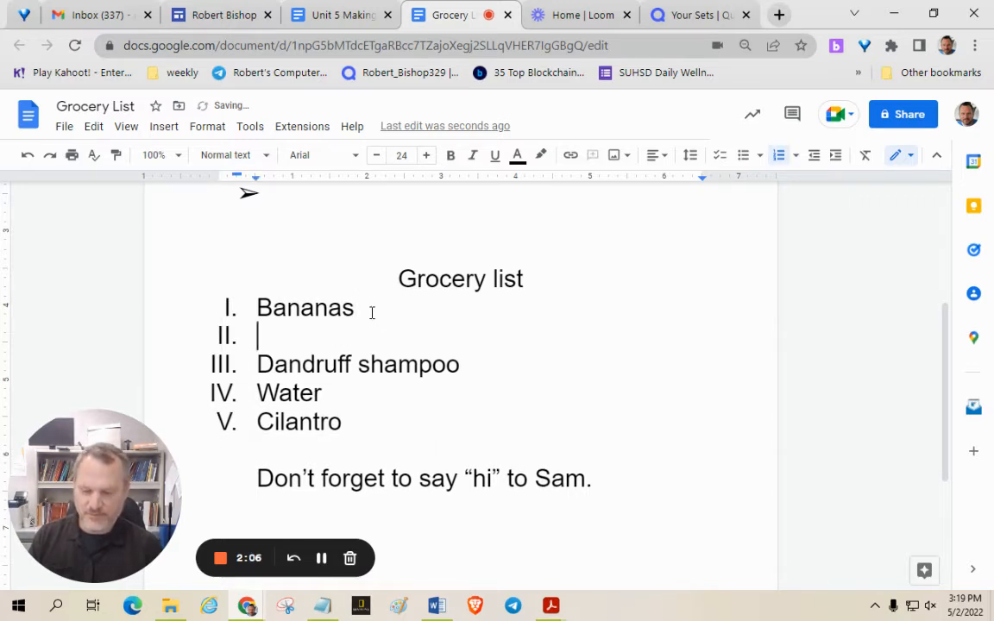
key(Tab)
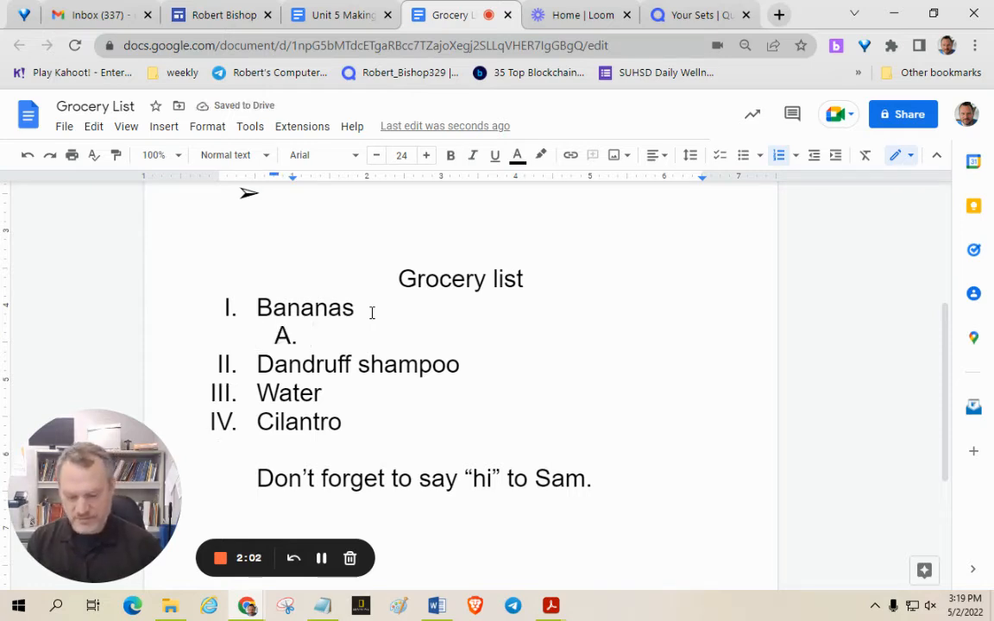
text(gree)
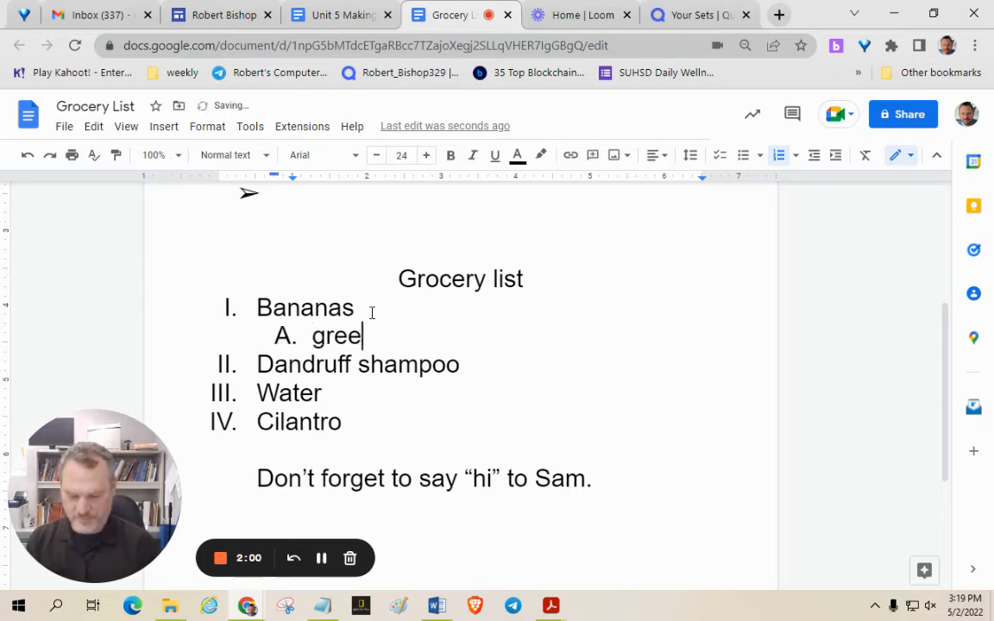
text(n)
key(Return)
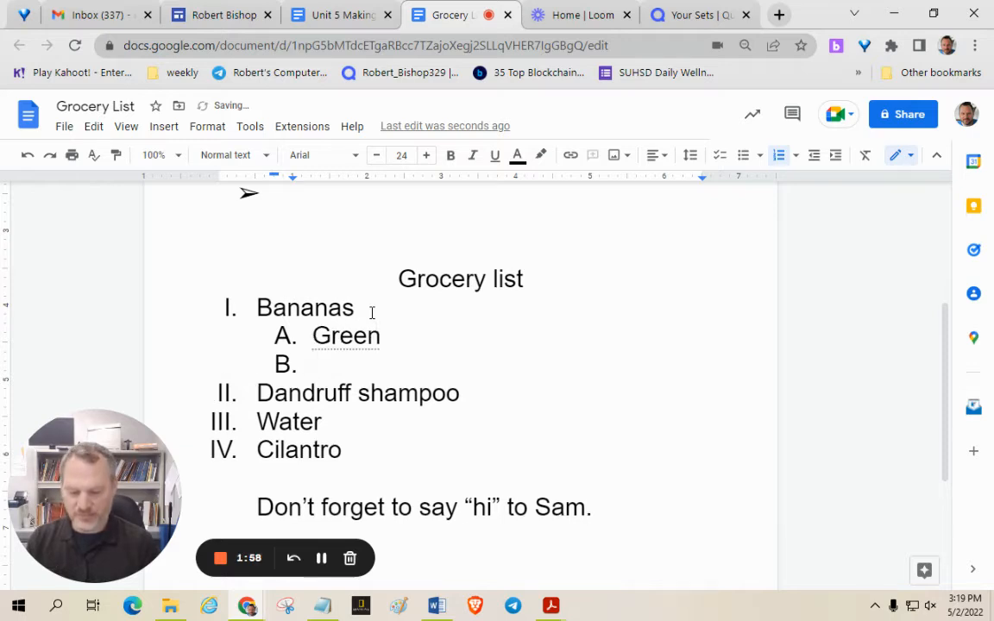
text(Phi)
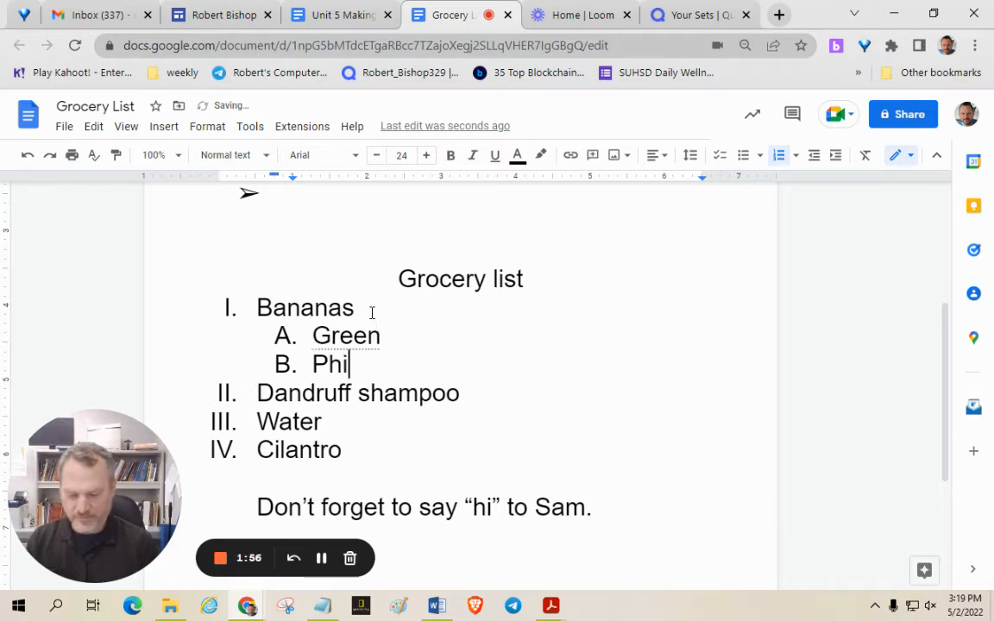
text(lipino)
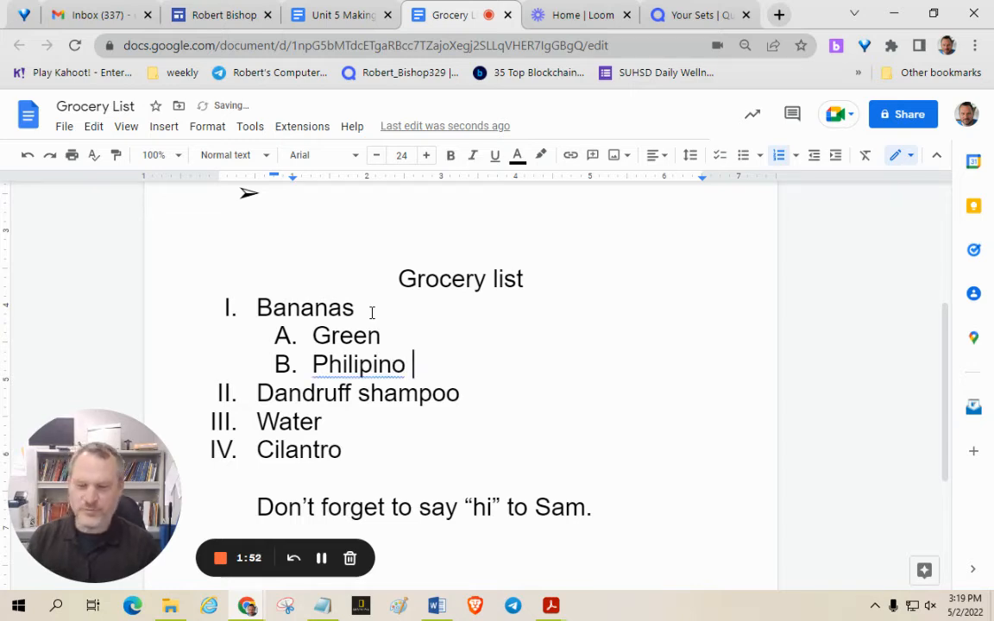
Add "Head and shoulders" as indented sub-item A under "Dandruff shampoo" in the second list
click(496, 401)
key(Return)
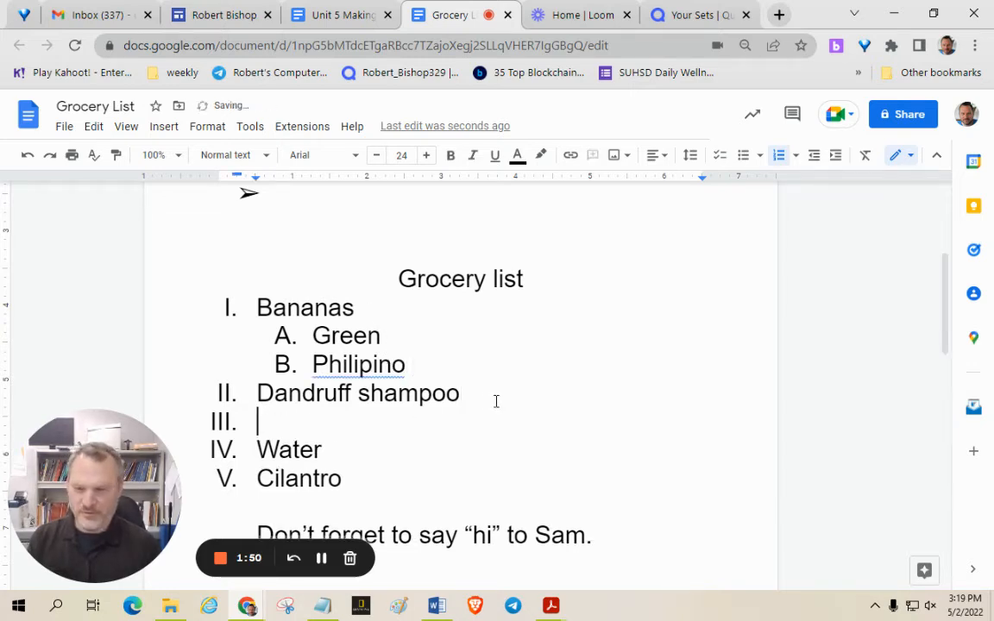
key(Tab)
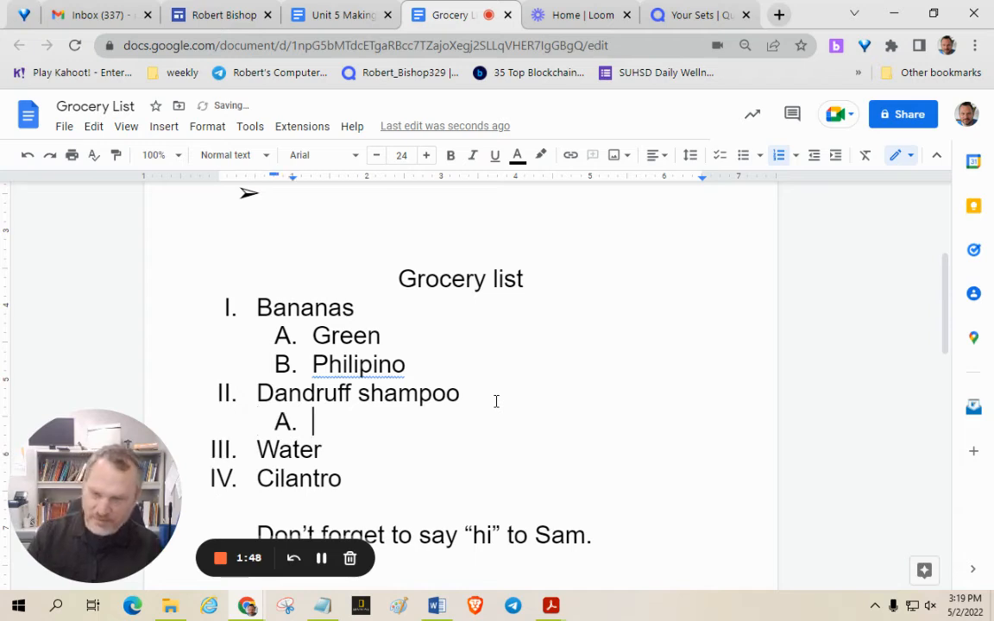
text(head and)
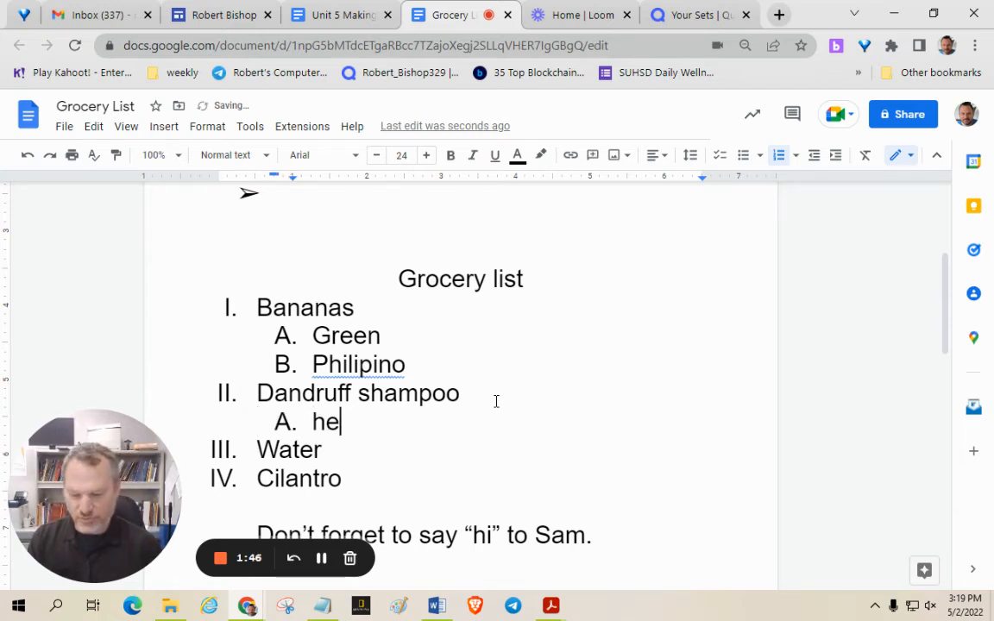
key(Tab)
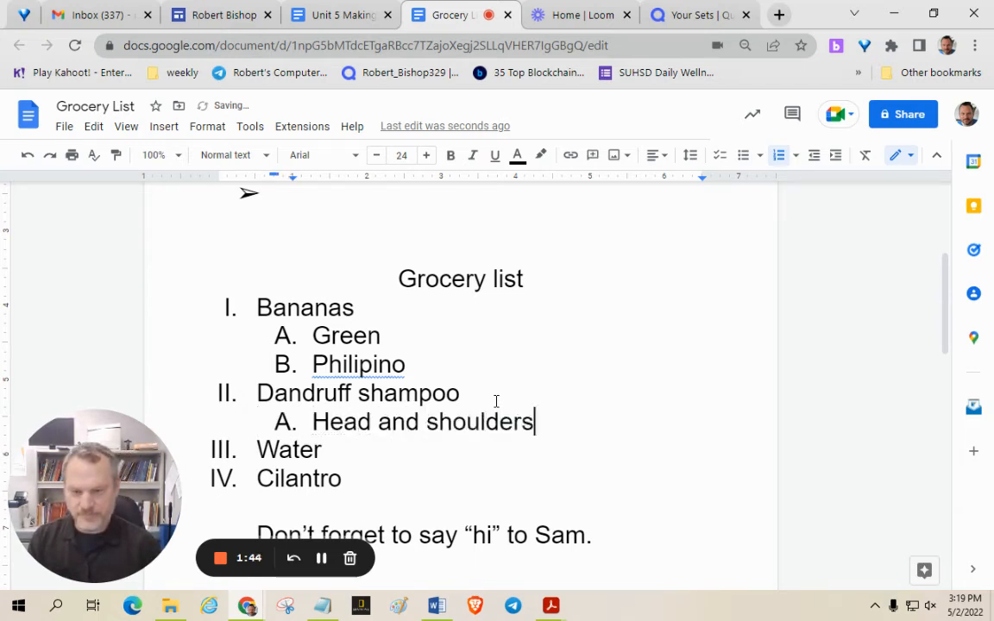
Add "6 gallons" as indented sub-item A under "Water" in the second grocery list
click(359, 461)
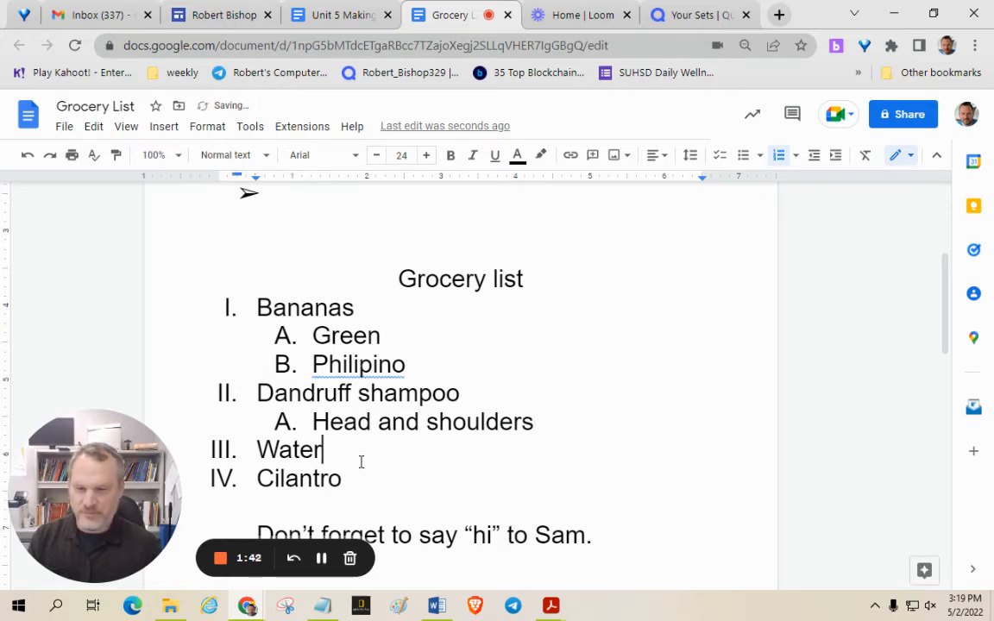
key(Return)
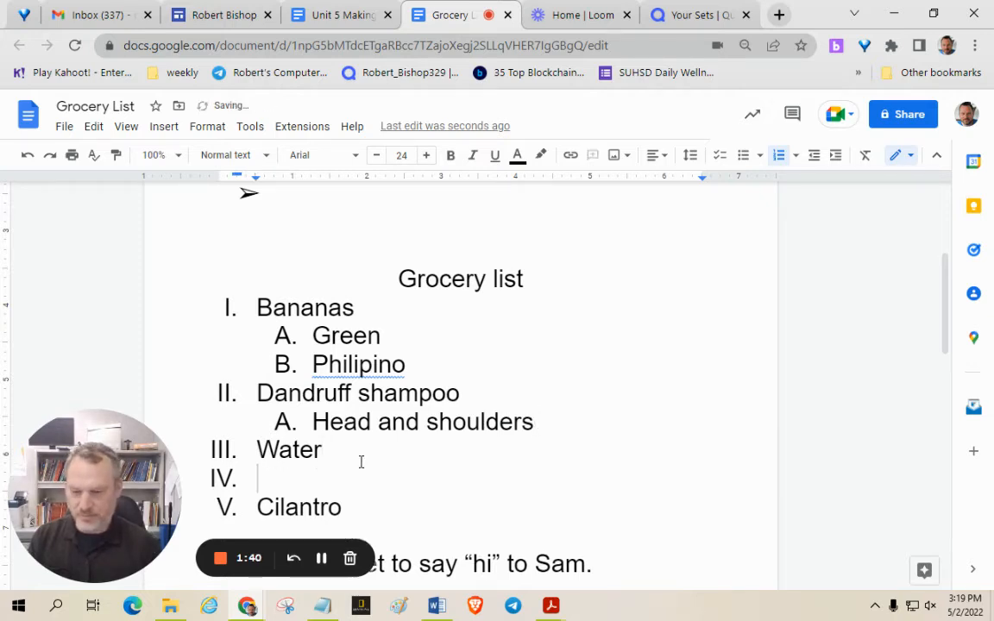
key(Tab)
text(6 )
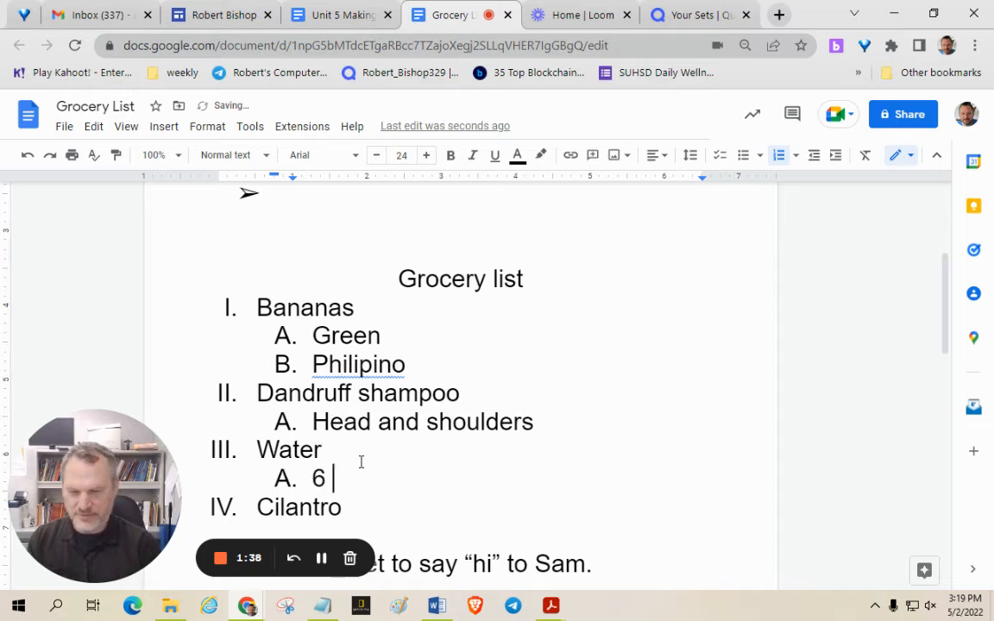
text(c)
key(BackSpace)
text(gal)
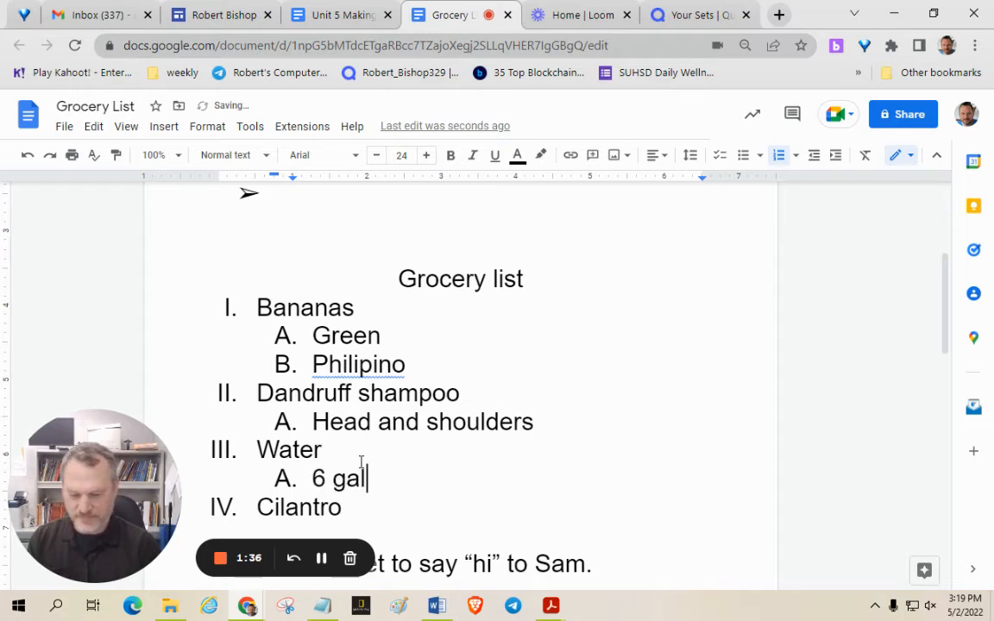
text(lons)
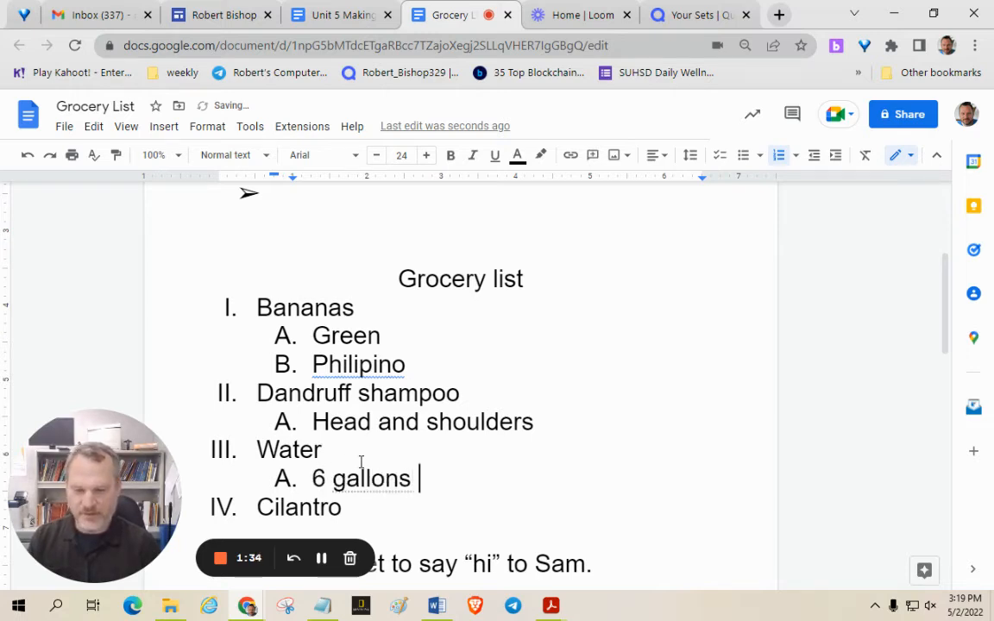
Place the cursor in the "6 gallons" sub-item and open the available numbering styles
right_click(386, 479)
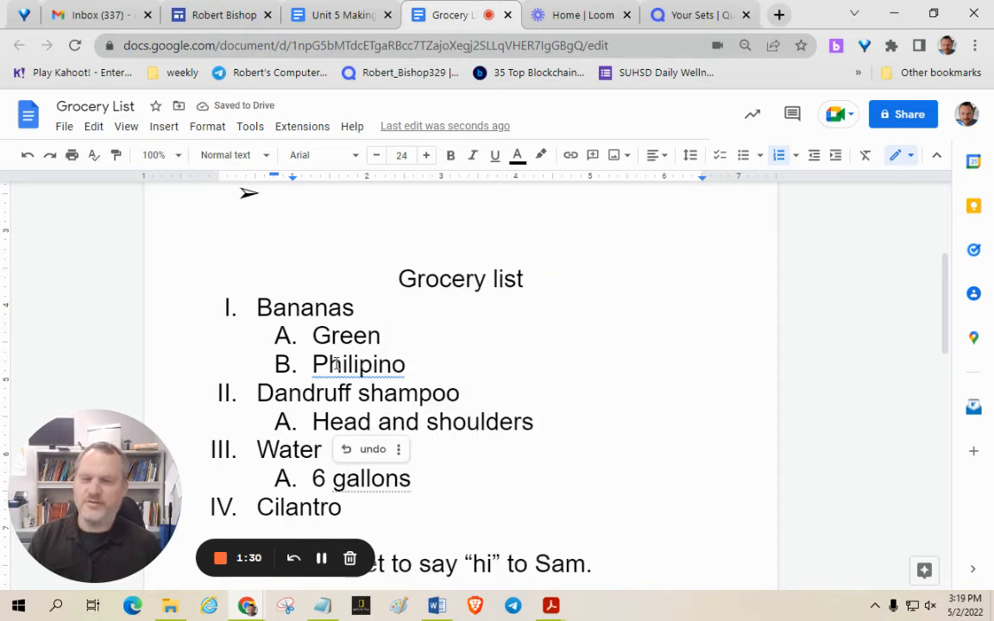
click(796, 158)
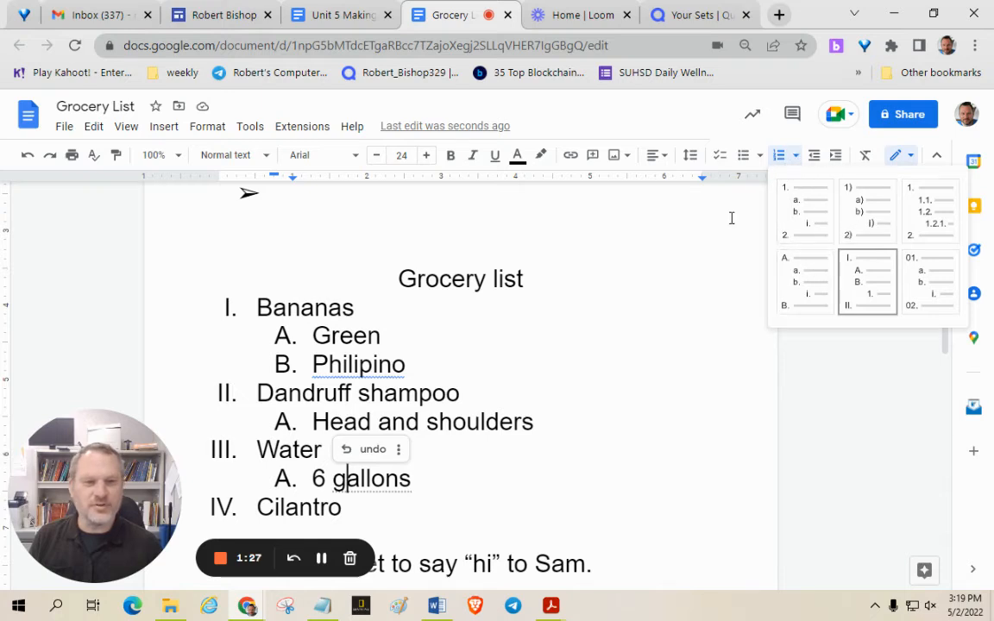
Switch to the Unit 5 Making Lists document and select the question "How do you highlight text?" together with its Spanish translation
click(321, 558)
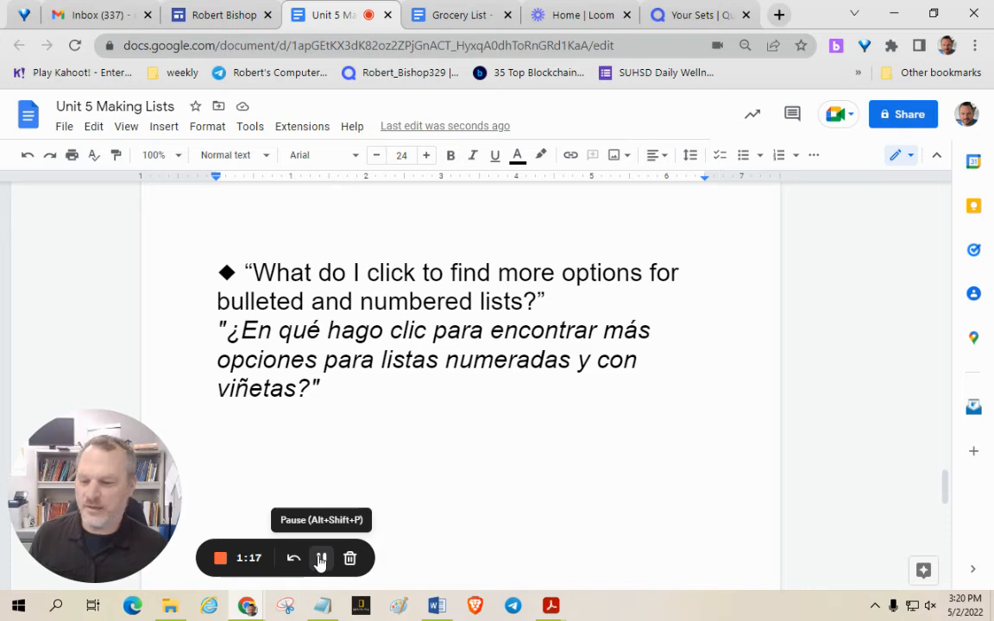
click(320, 559)
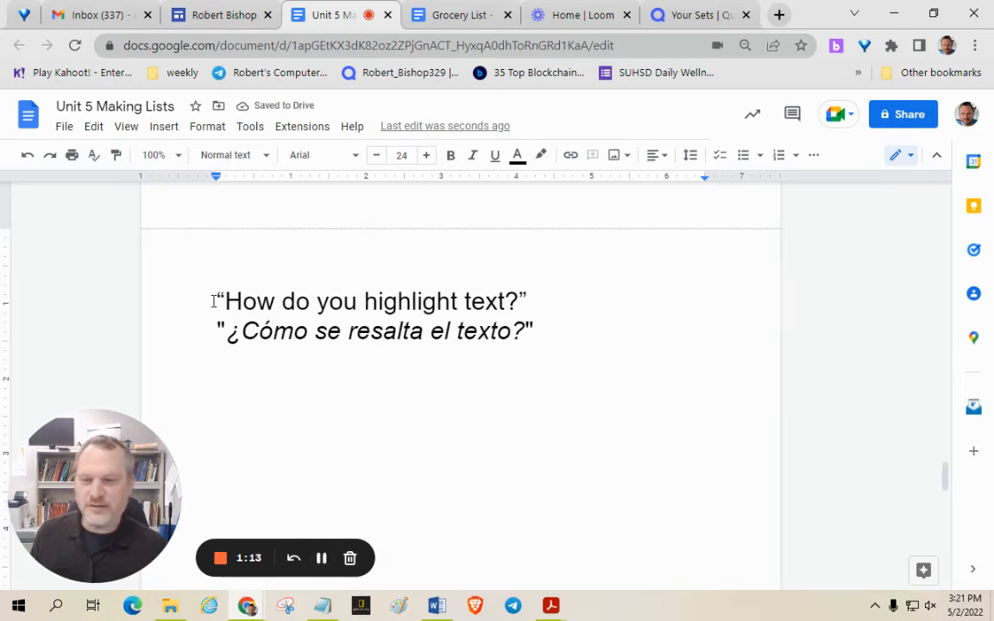
drag(215, 301, 524, 304)
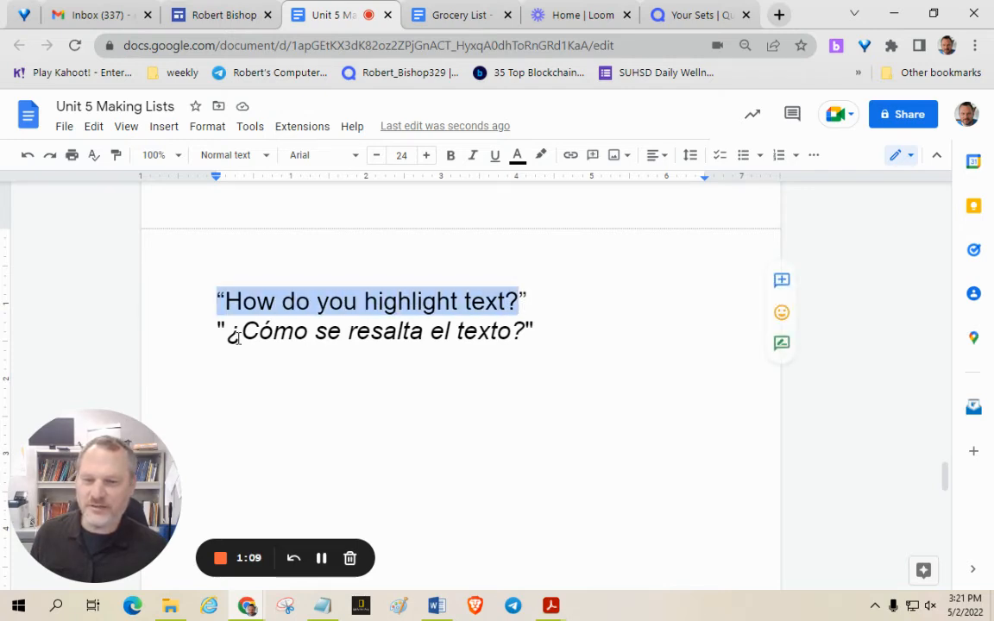
drag(216, 311, 530, 337)
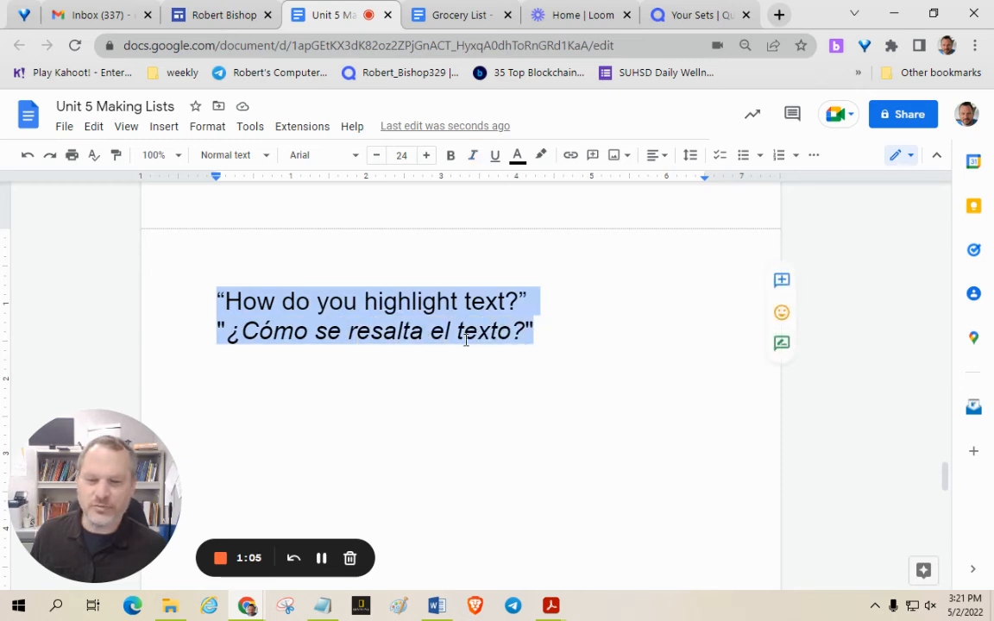
click(320, 559)
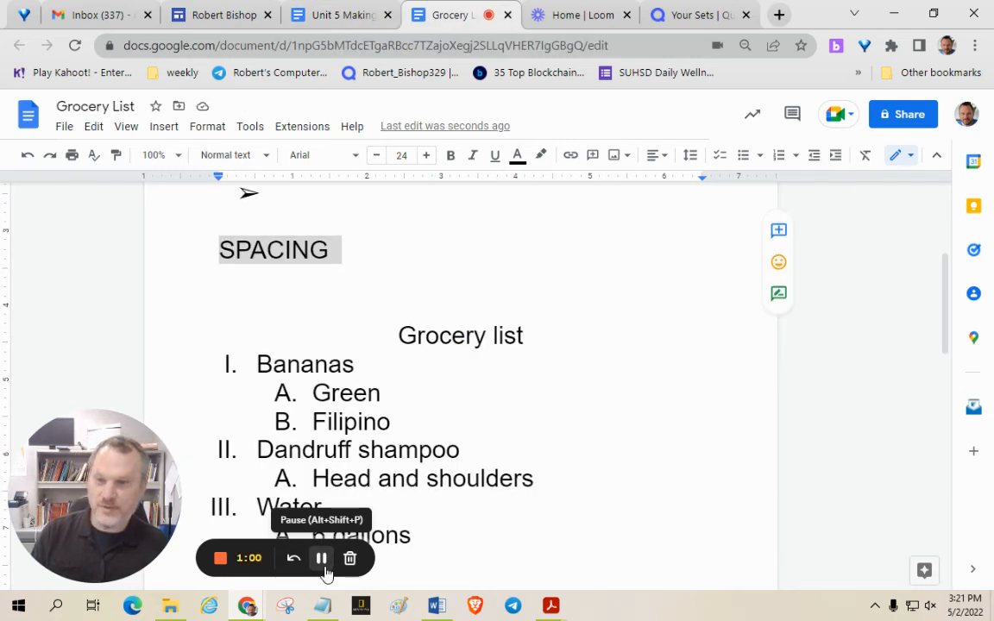
Try bold formatting on the word "SPACING" above the second list in the Grocery List document
drag(333, 249, 209, 245)
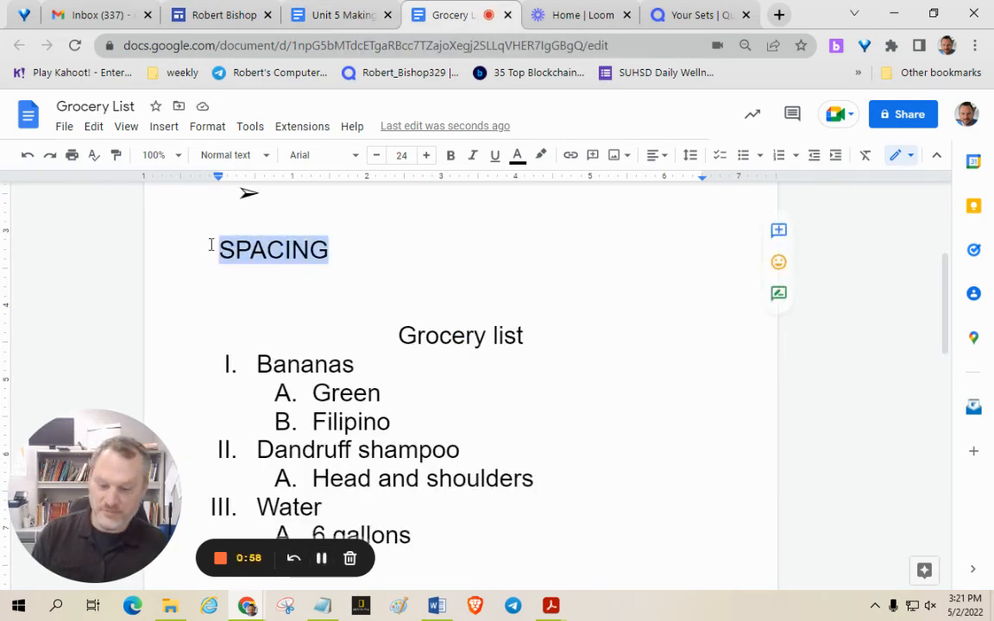
key(ctrl+b)
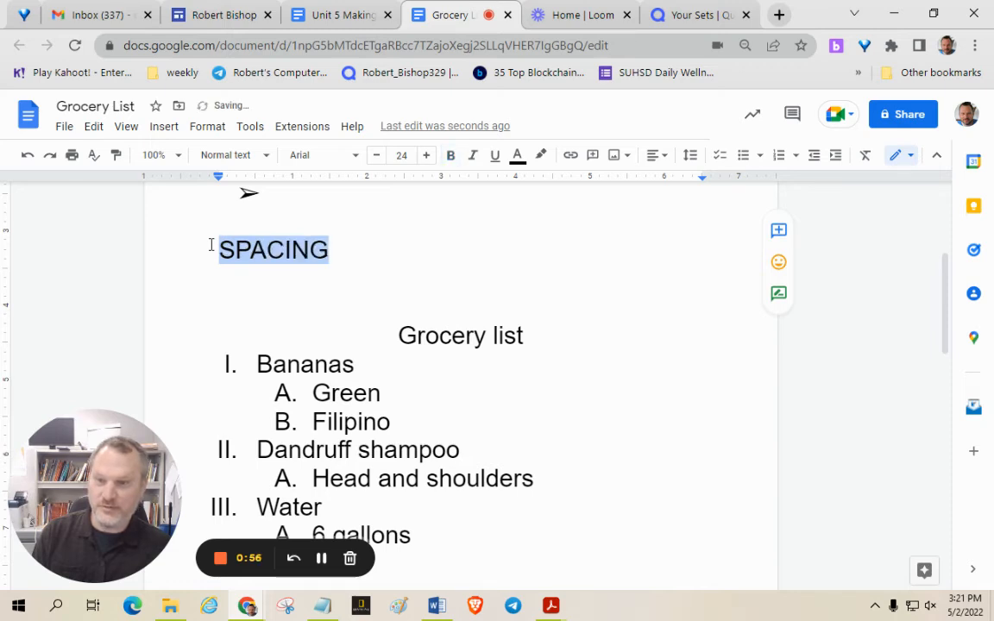
key(ctrl+b)
key(ctrl+b)
key(ctrl+b)
key(ctrl+b)
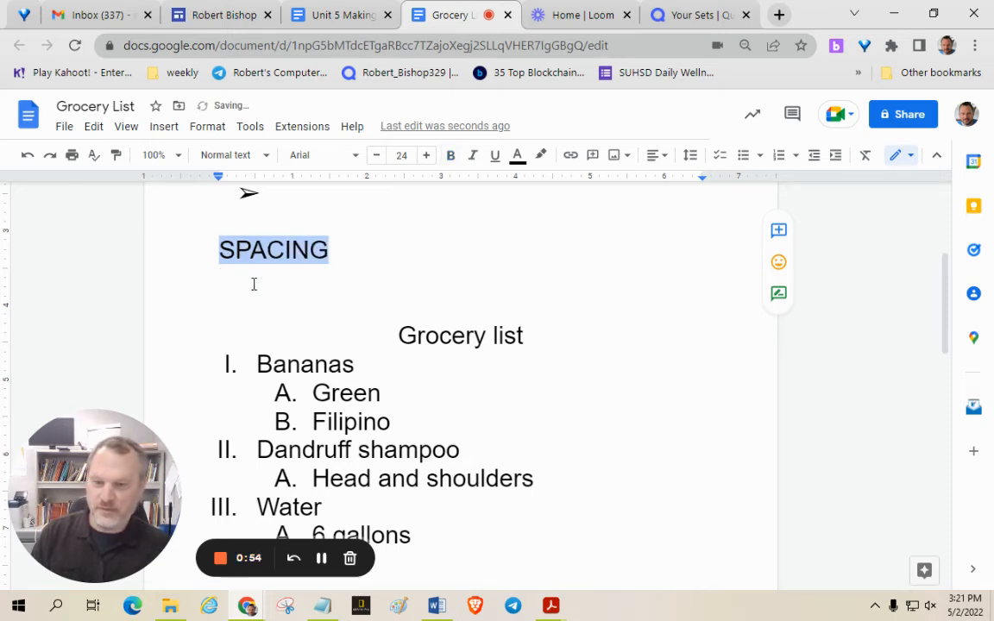
click(324, 292)
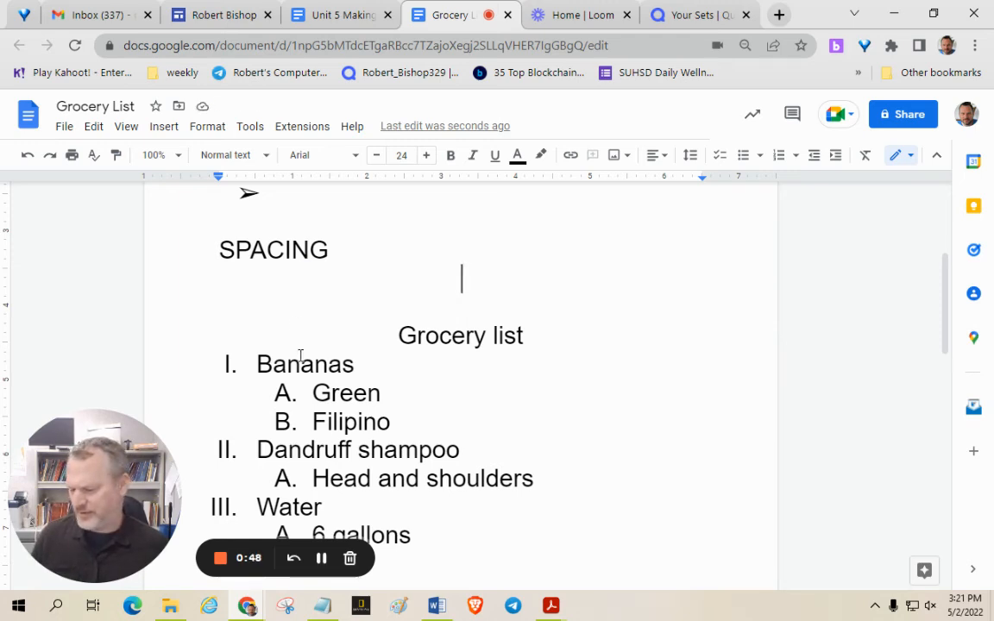
Set the line spacing of all second-list items, from "Bananas" through "Cilantro", to Double and clear the selection
scroll(301, 357, down, 1)
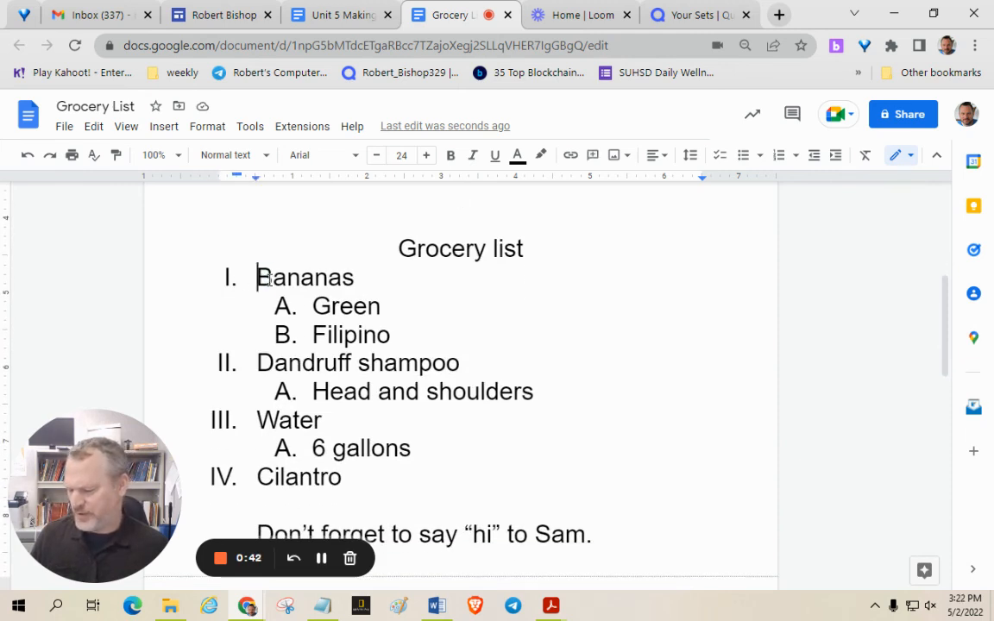
drag(256, 277, 407, 493)
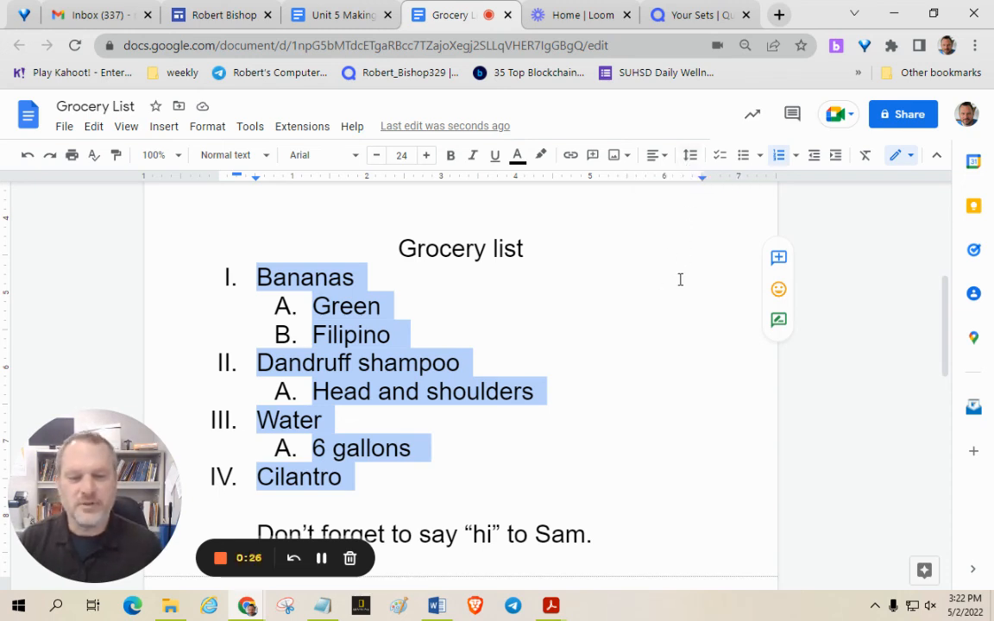
key(ctrl+plus)
key(ctrl+plus)
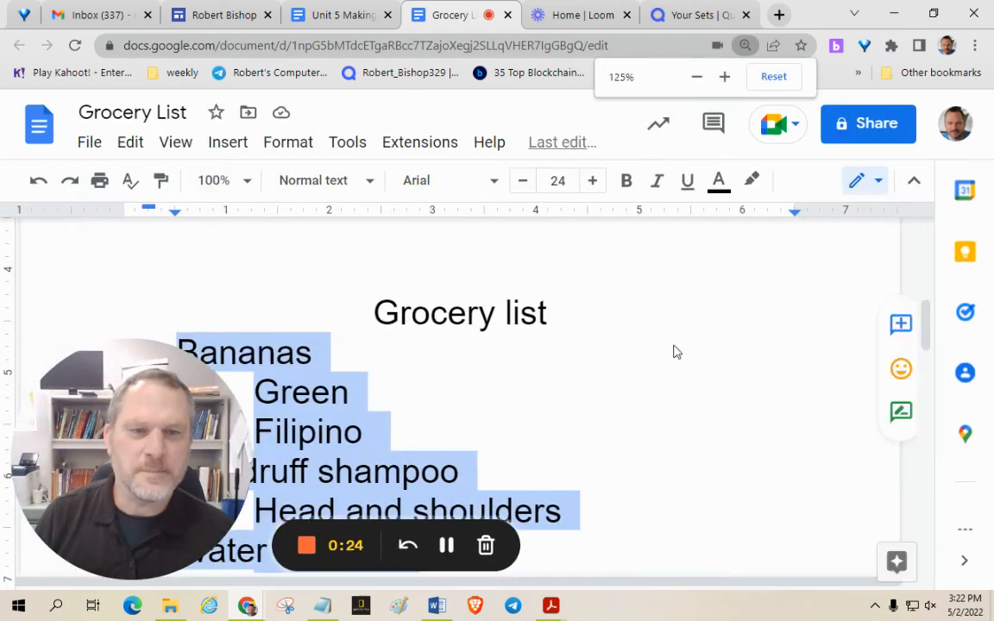
click(793, 182)
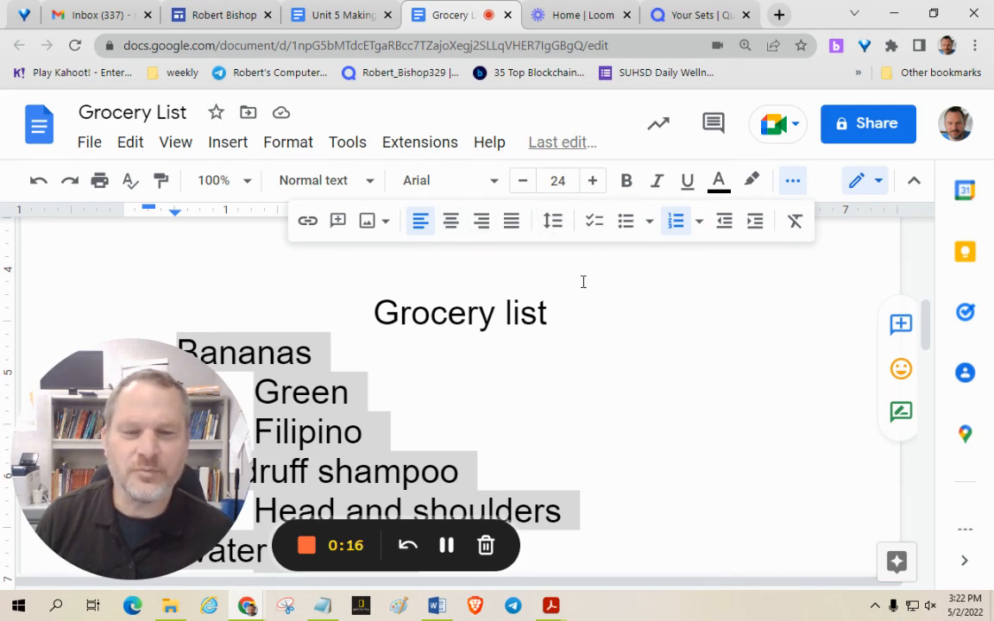
key(ctrl+minus)
key(ctrl+minus)
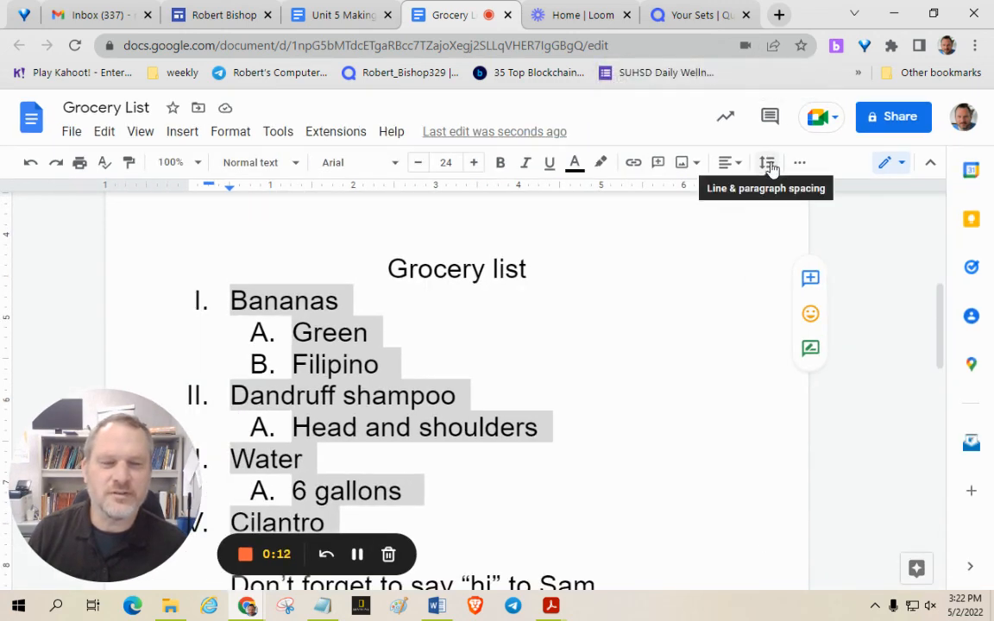
click(768, 166)
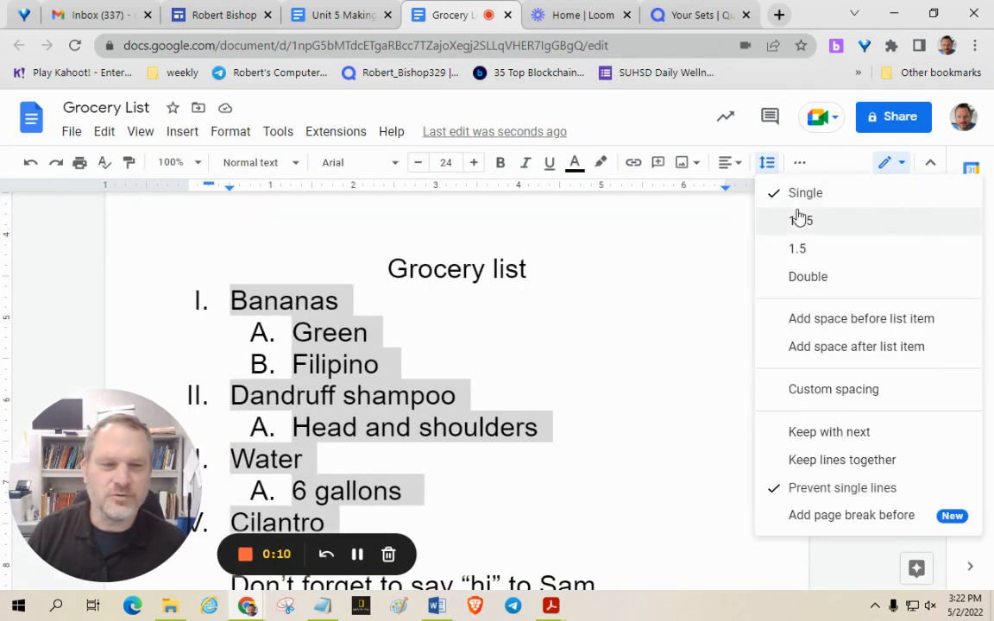
click(818, 287)
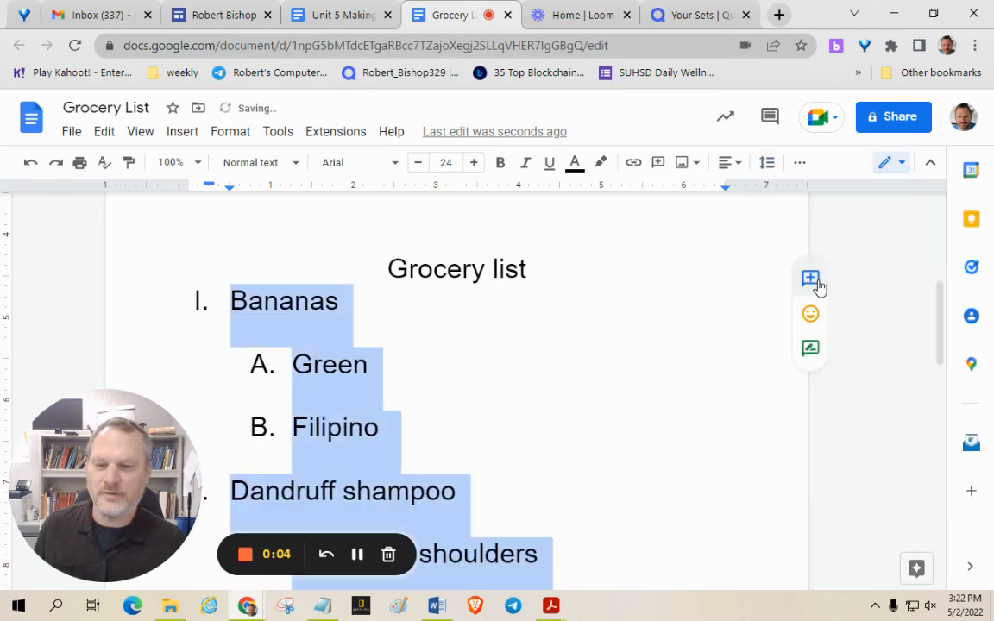
click(395, 370)
click(337, 326)
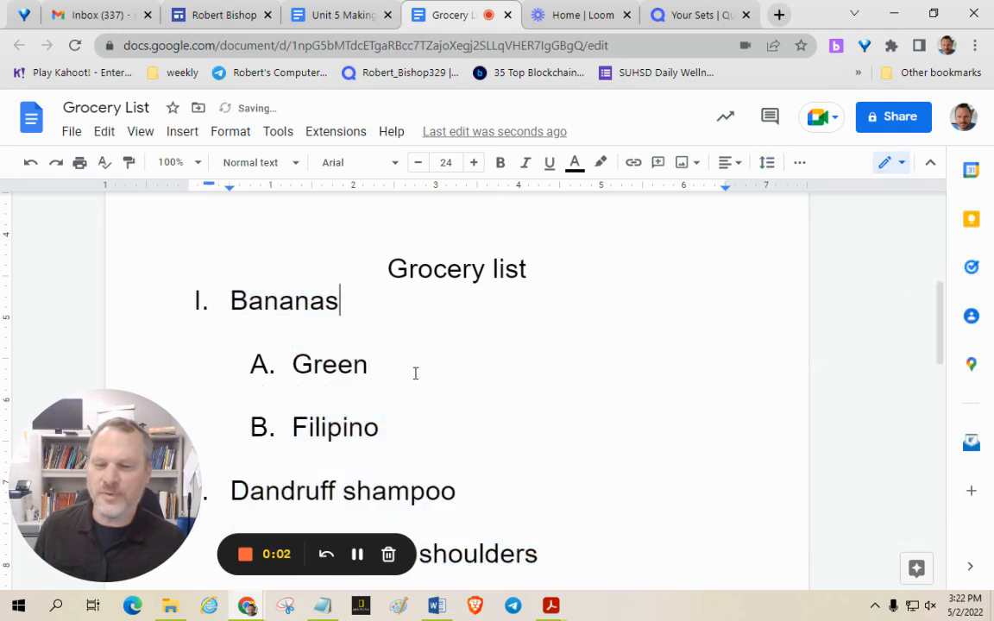